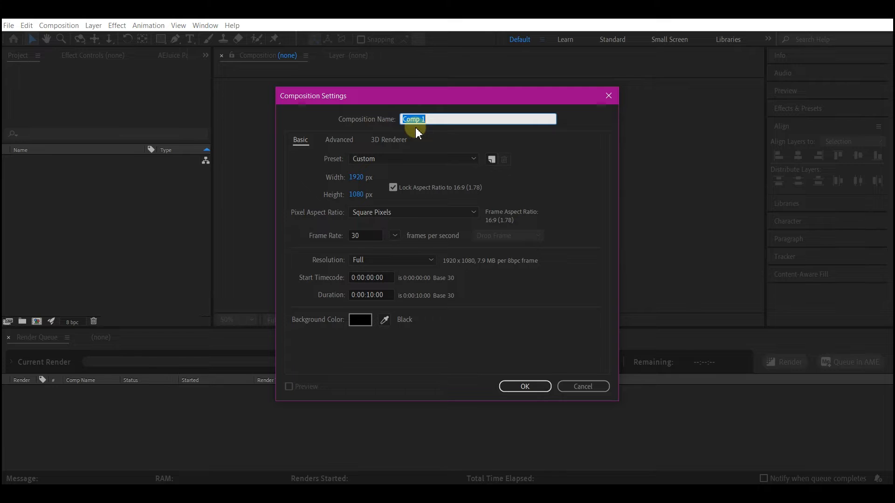
# Create the new composition with the name main and a duration of 0:00:10:00
pyautogui.write('main')
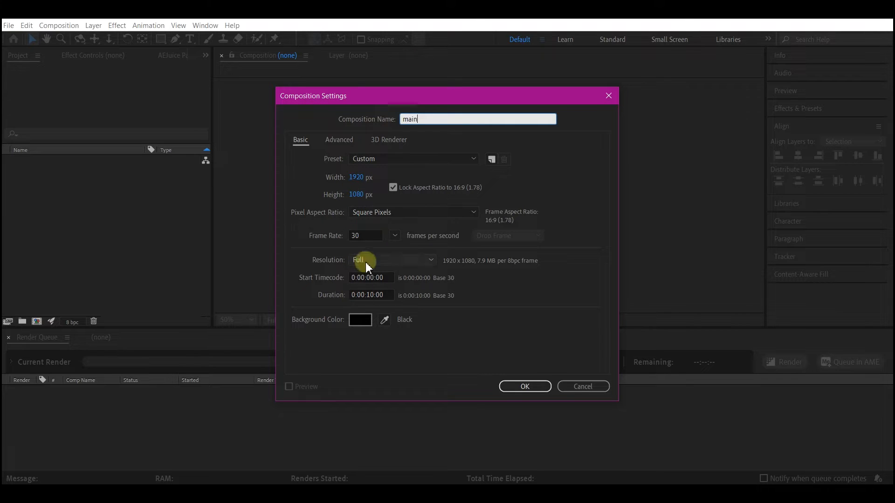
pyautogui.moveTo(391, 295); pyautogui.dragTo(318, 299)
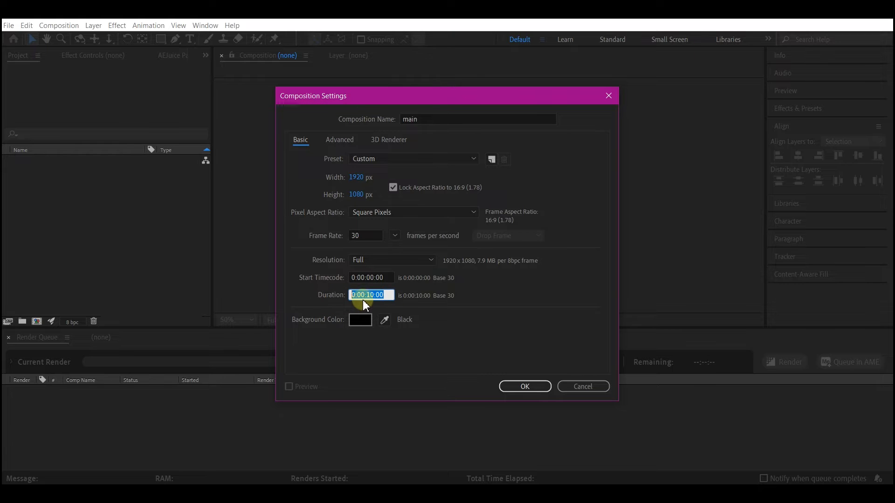
pyautogui.click(328, 304)
pyautogui.click(512, 391)
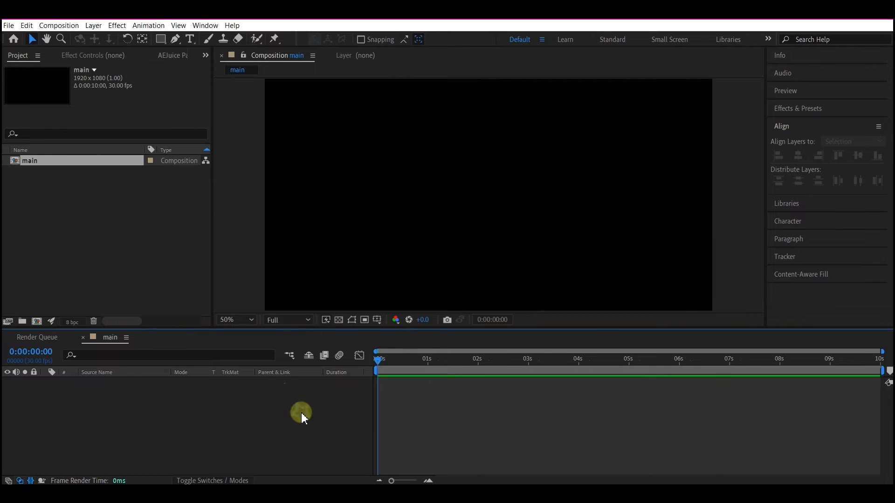
# Add a black solid layer named bg to the main composition at 1920 x 1080 px
pyautogui.rightClick(302, 412)
pyautogui.moveTo(330, 292)
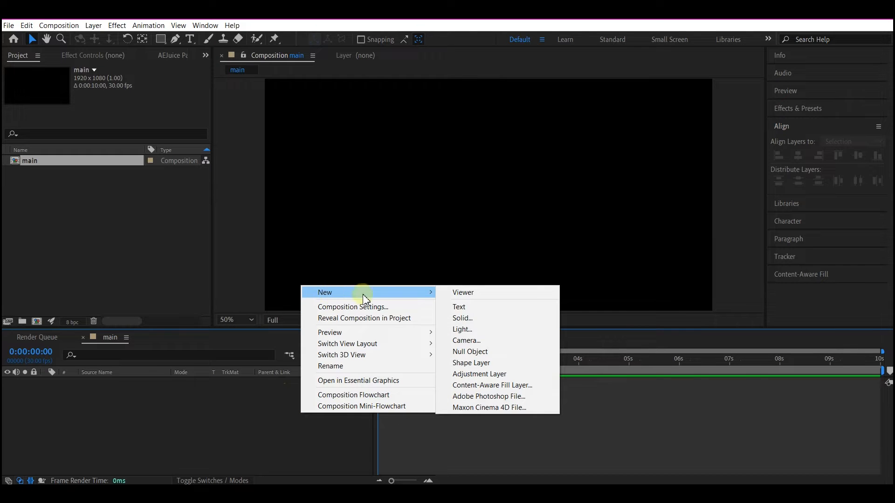
pyautogui.click(470, 320)
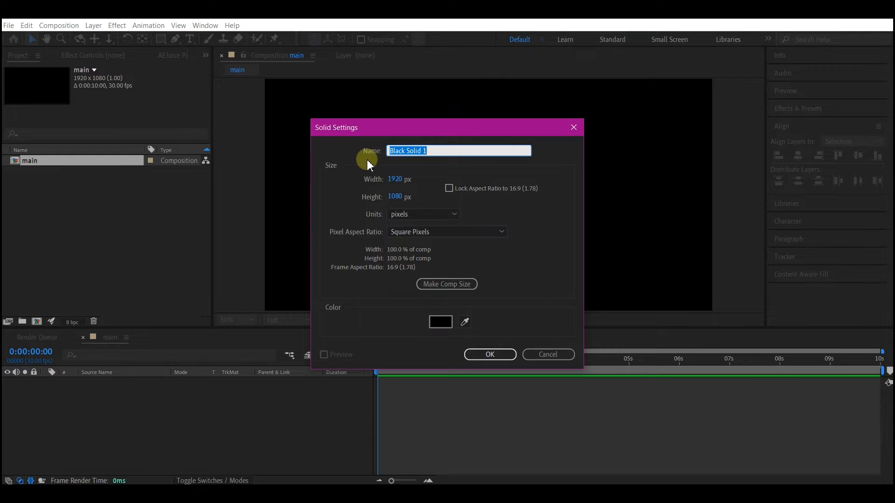
pyautogui.write('bg')
pyautogui.click(491, 355)
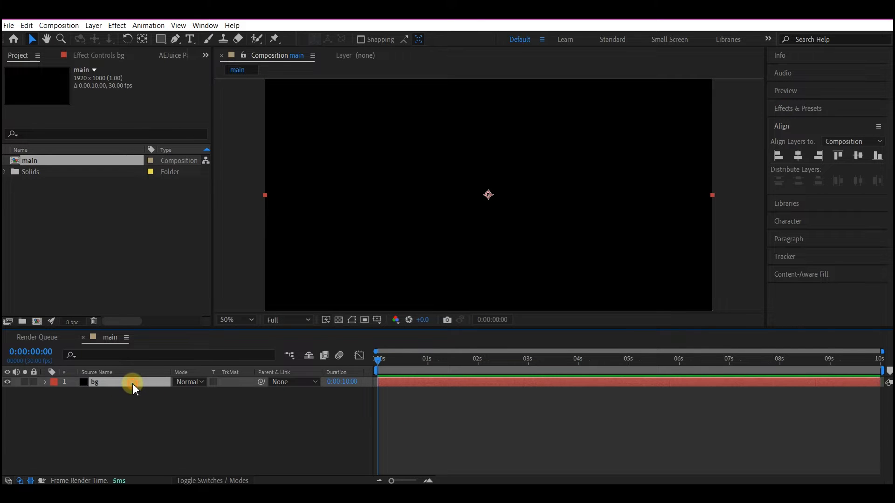
# Duplicate the bg layer and rename the upper copy sweep
pyautogui.hotkey('ctrl', 'd')
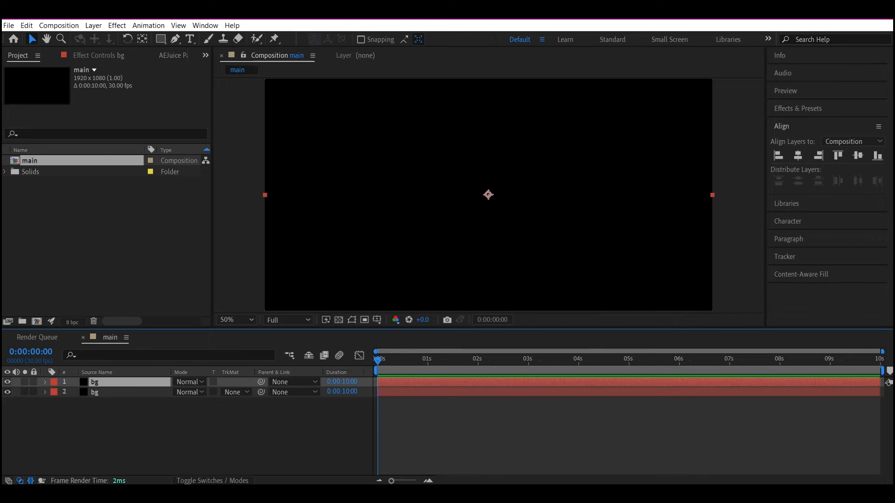
pyautogui.press('Return')
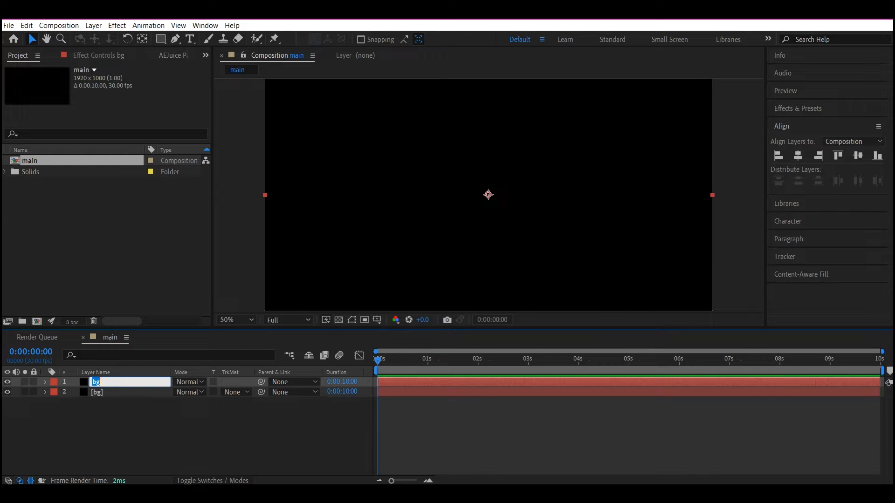
pyautogui.write('sweep')
pyautogui.press('Return')
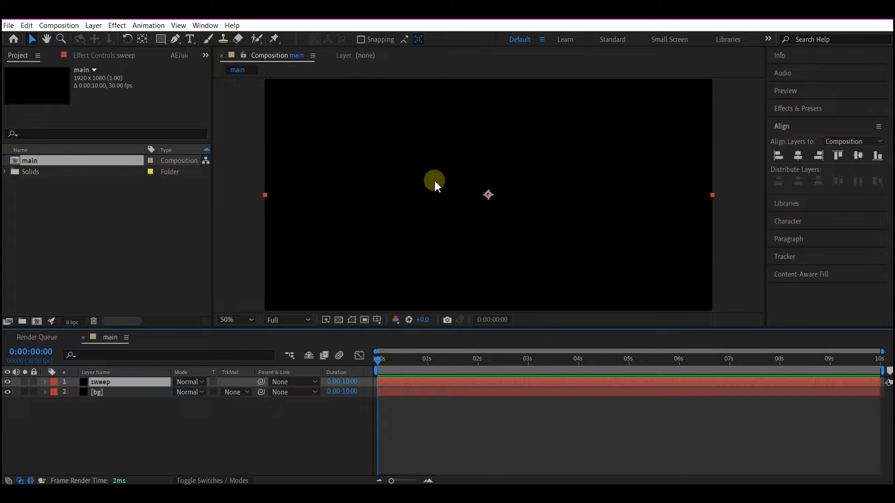
# Apply the CC Light Sweep effect to the sweep layer and set its direction to 39°
pyautogui.hotkey('ctrl', 'space')
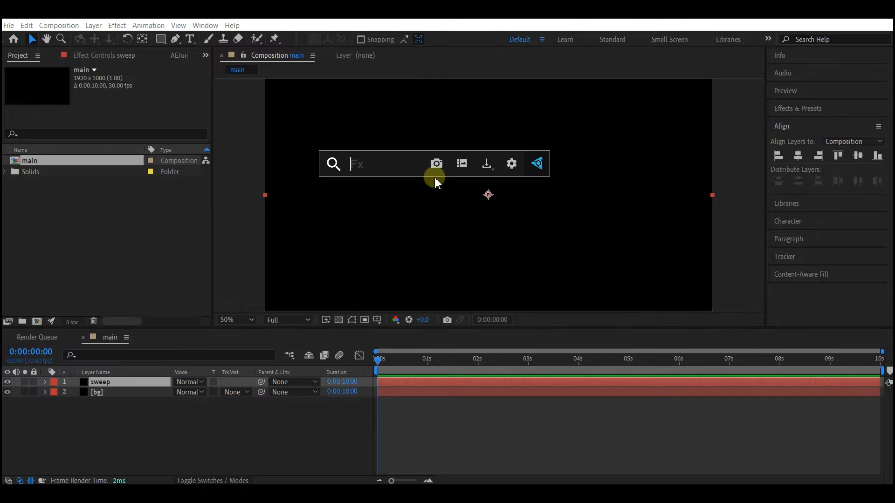
pyautogui.write('cc light')
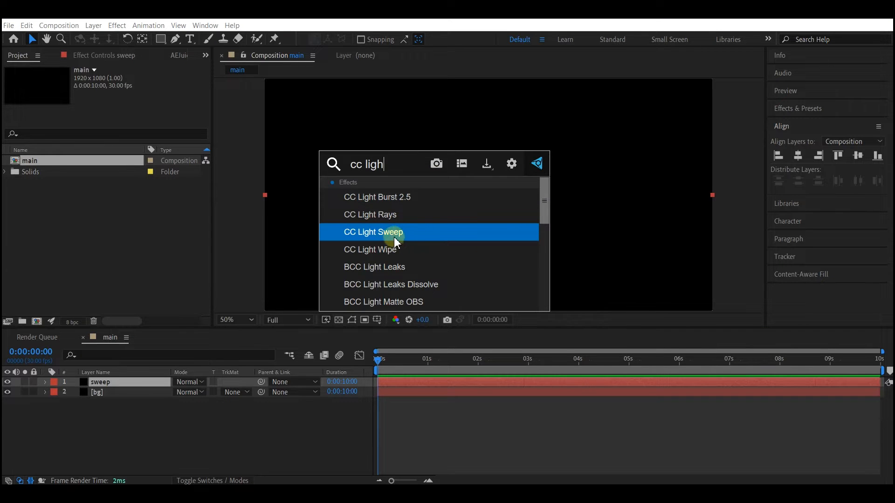
pyautogui.click(392, 233)
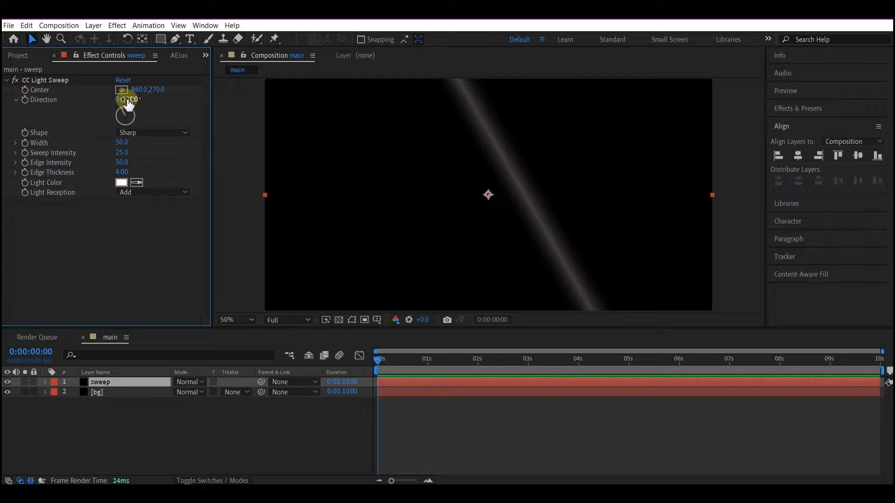
pyautogui.write('39')
pyautogui.press('Return')
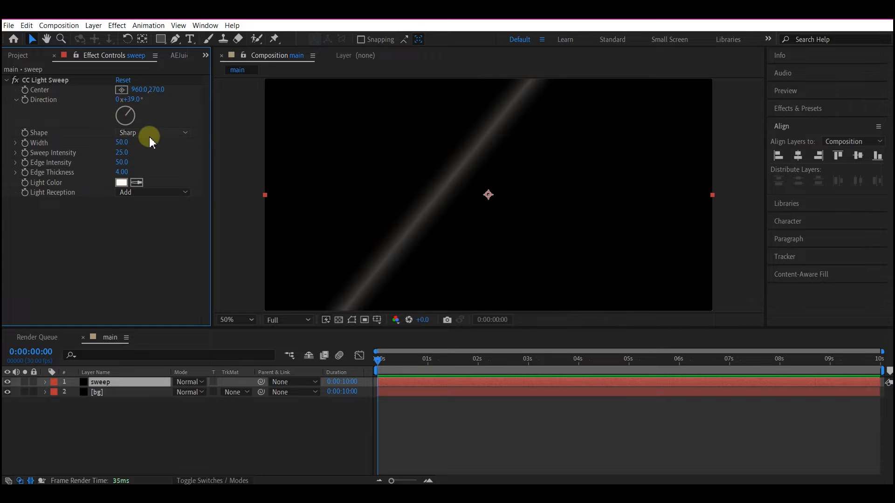
# Change the light sweep's shape to Smooth and set its width to 65
pyautogui.click(149, 134)
pyautogui.click(136, 155)
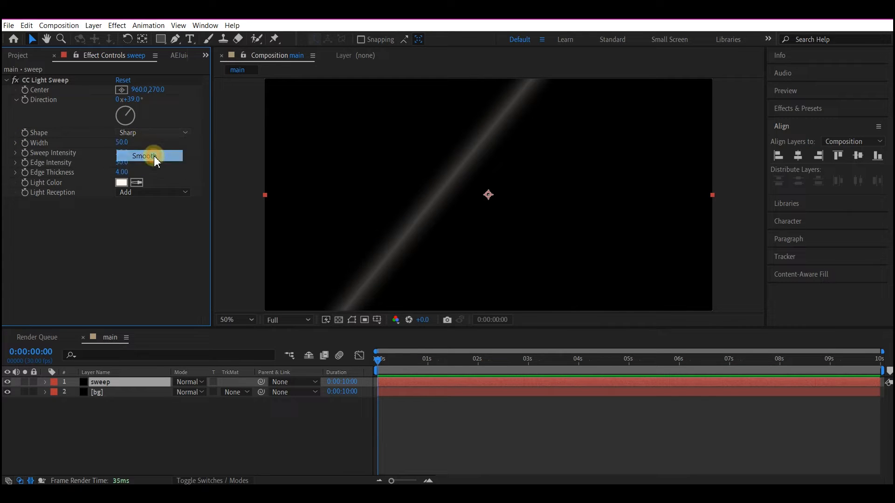
pyautogui.click(120, 142)
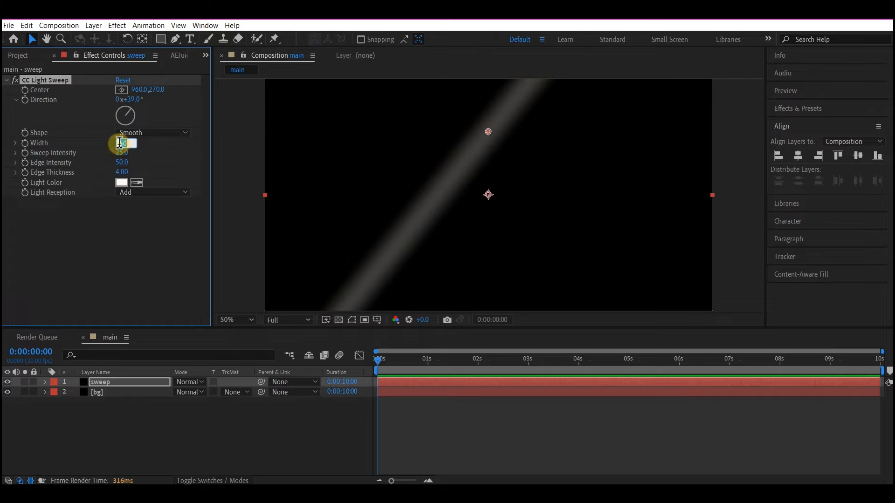
pyautogui.write('65')
pyautogui.press('Return')
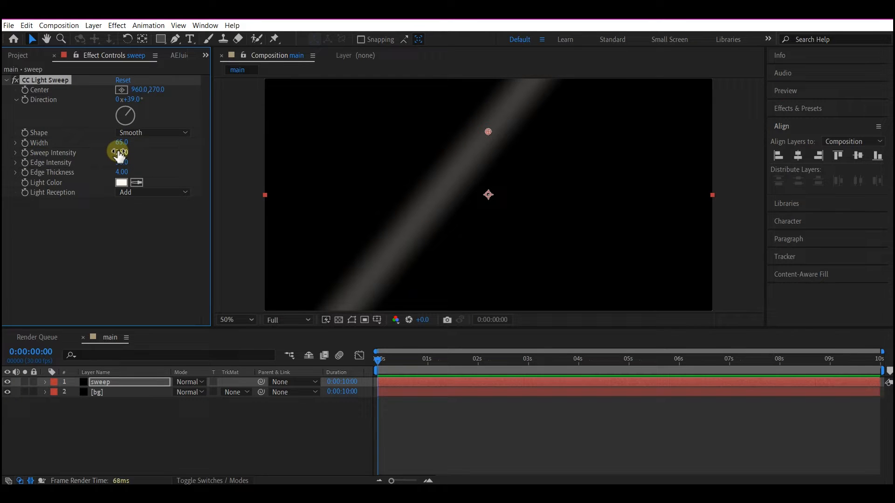
# Set the light sweep's sweep intensity to 70 and its edge intensity to 25
pyautogui.click(120, 153)
pyautogui.write('70')
pyautogui.press('Return')
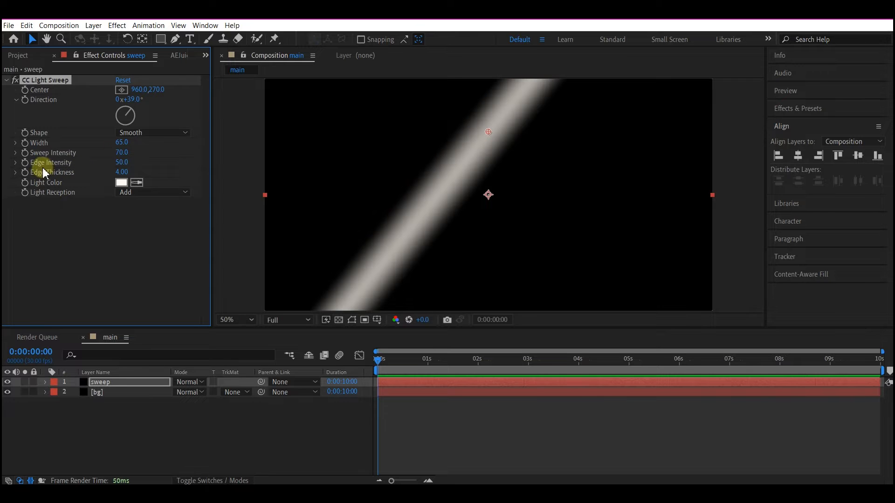
pyautogui.click(122, 163)
# Keyframe the light sweep's Center at 0 s, placing it just outside the frame's upper-left corner at about -64, -40
pyautogui.click(378, 363)
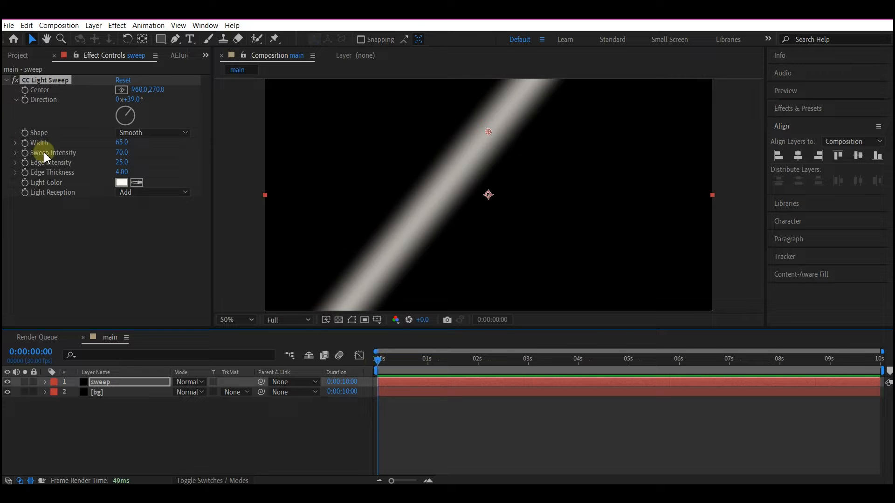
pyautogui.click(25, 90)
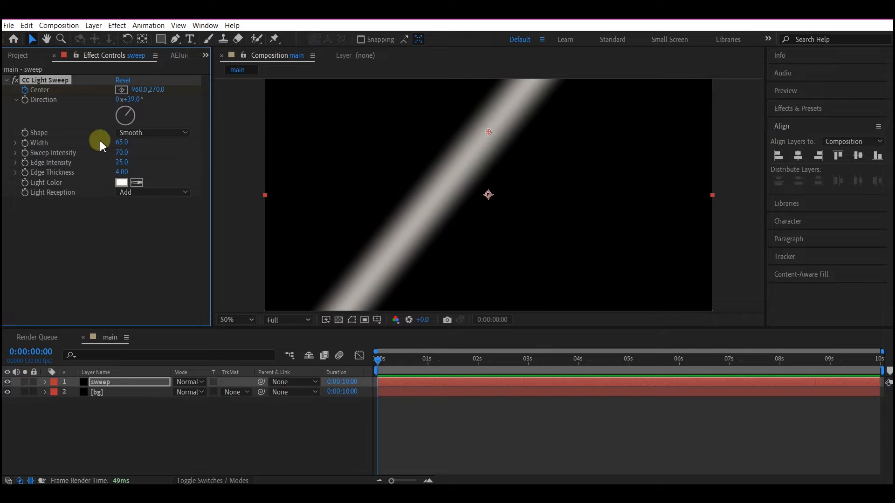
pyautogui.press(',')
pyautogui.press(',')
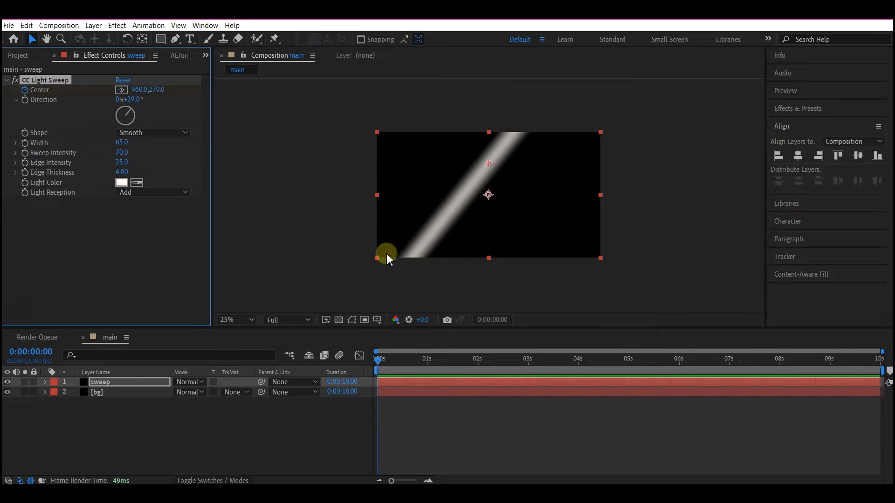
pyautogui.click(121, 90)
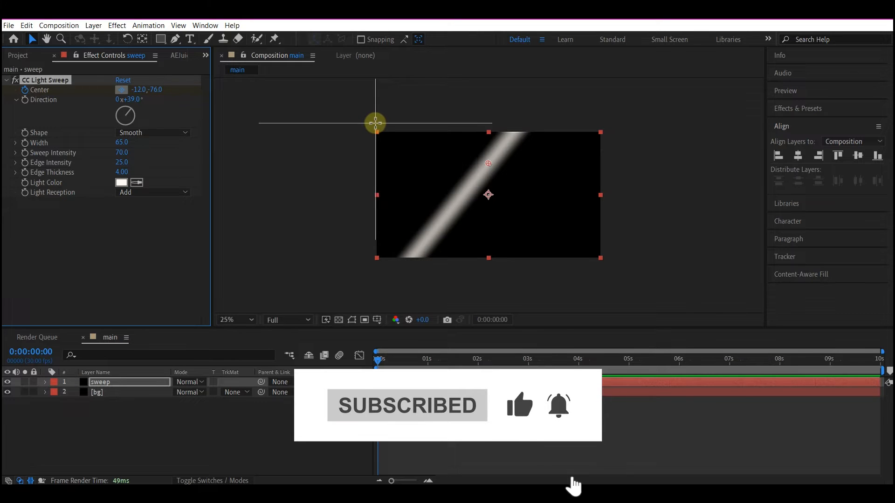
pyautogui.click(368, 127)
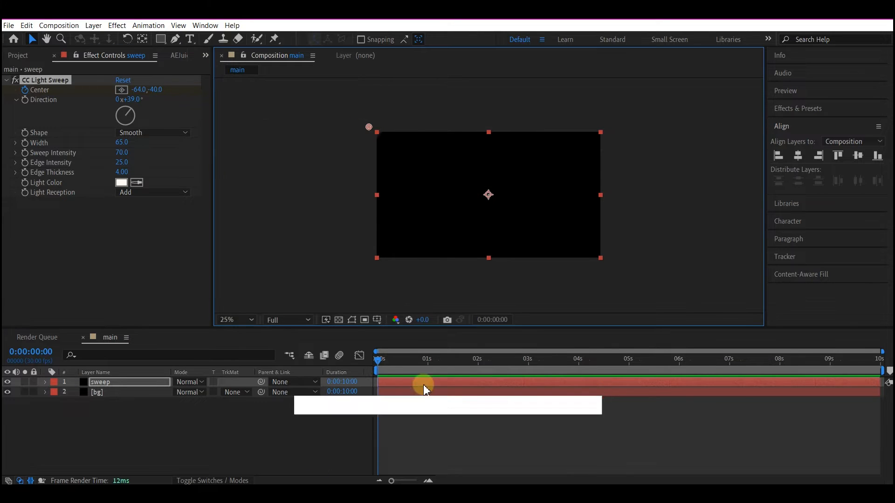
# At 4 s, move the light sweep's Center past the frame's lower-right corner to about 1972, 1120 and reveal the layer's keyframes
pyautogui.click(577, 362)
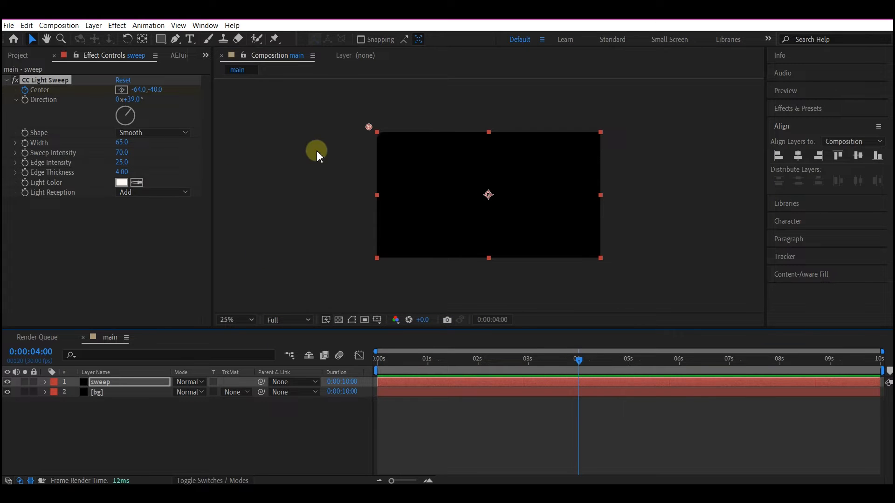
pyautogui.moveTo(369, 125)
pyautogui.mouseDown()
pyautogui.moveTo(516, 208)
pyautogui.moveTo(582, 233)
pyautogui.moveTo(605, 259)
pyautogui.mouseUp()
pyautogui.press('u')
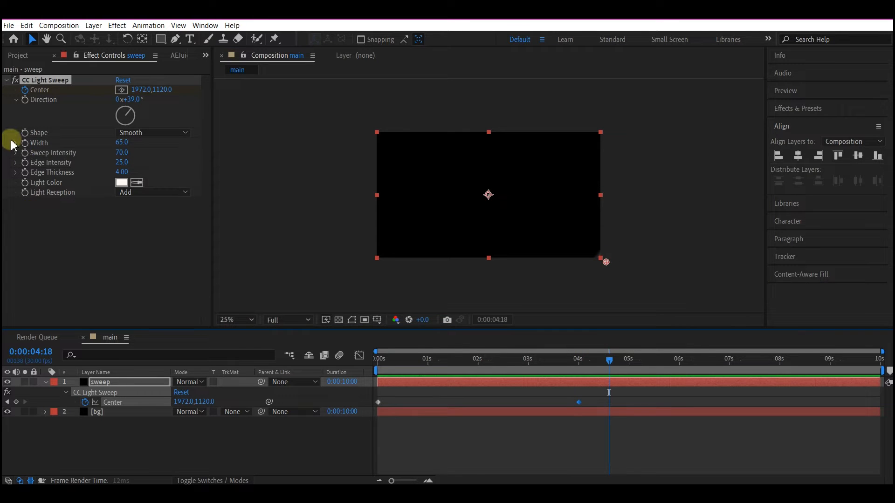
# Duplicate the CC Light Sweep effect twice on the sweep layer and reveal the Center keyframes of all three effects
pyautogui.click(44, 84)
pyautogui.press('space')
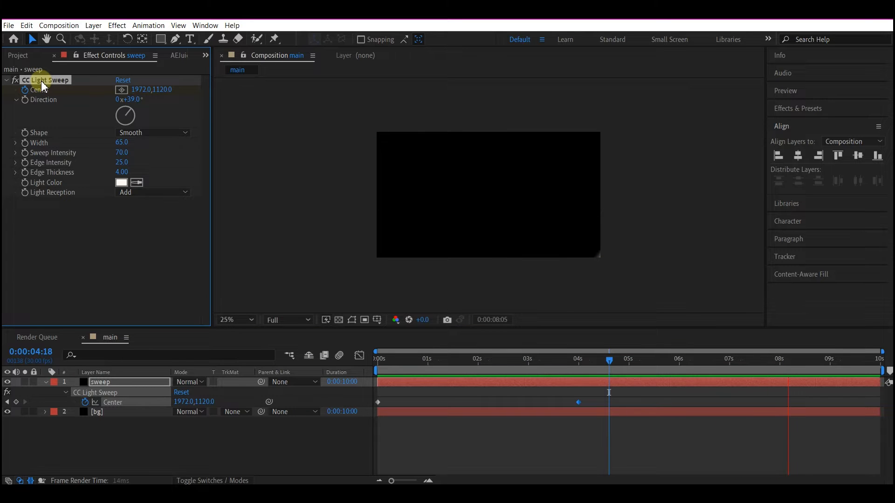
pyautogui.hotkey('ctrl', 'd')
pyautogui.hotkey('ctrl', 'd')
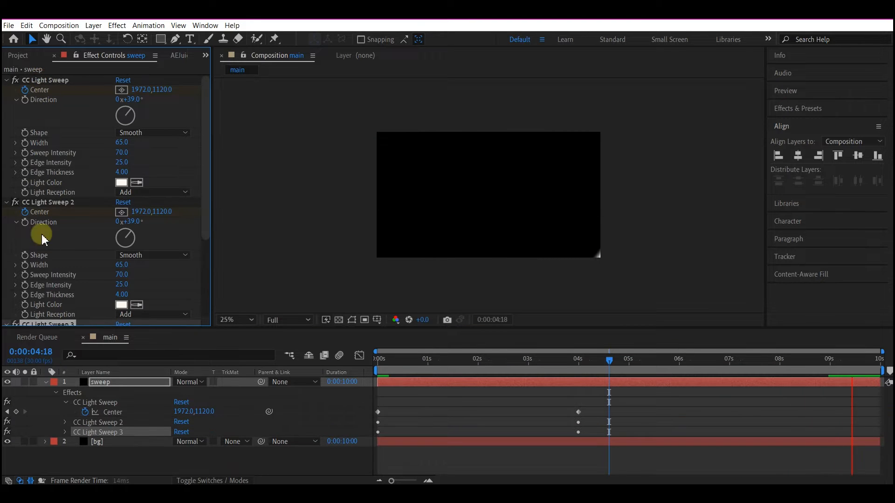
pyautogui.press('u')
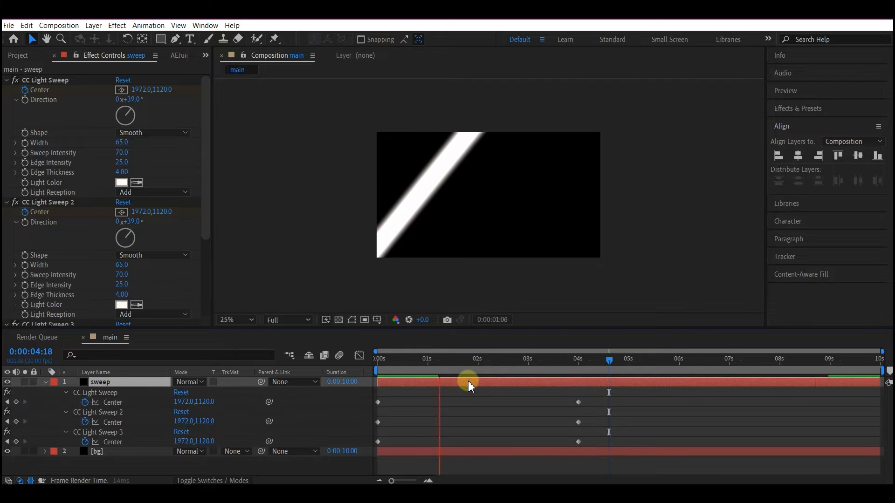
pyautogui.press('space')
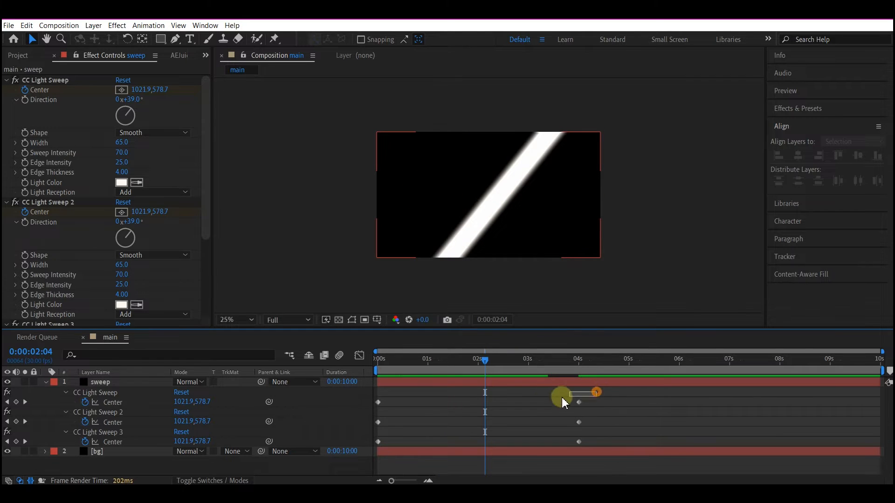
# Shift the Center keyframes later in time so CC Light Sweep starts at about 1.7 s and CC Light Sweep 3 at about 0.4 s
pyautogui.moveTo(596, 393); pyautogui.dragTo(465, 404)
pyautogui.moveTo(594, 437); pyautogui.dragTo(398, 441)
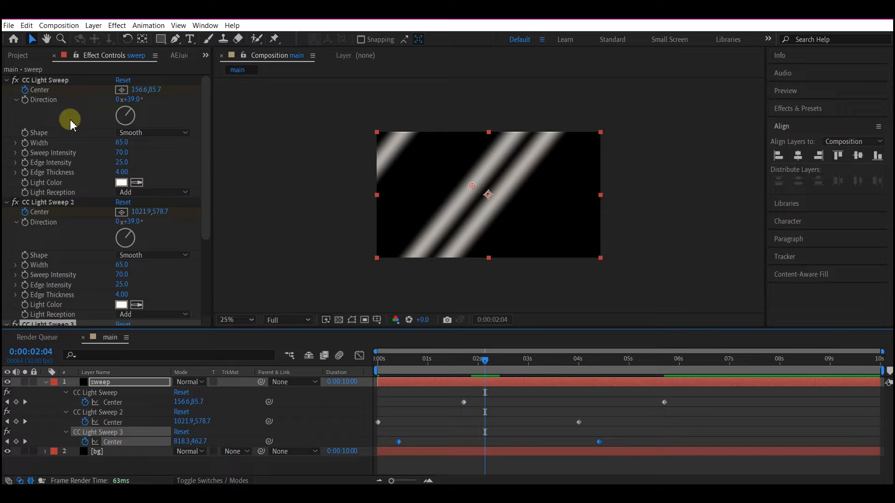
# Set the first CC Light Sweep's width to 180 and its sweep intensity to 35
pyautogui.click(112, 394)
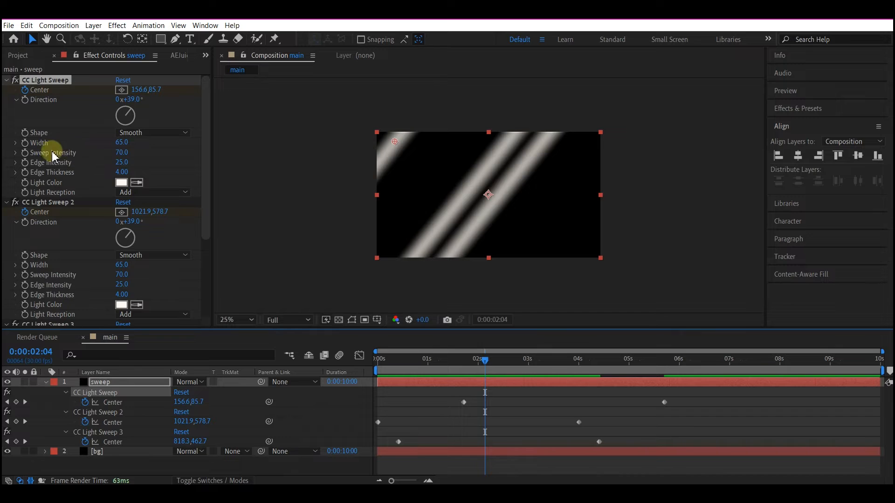
pyautogui.click(121, 142)
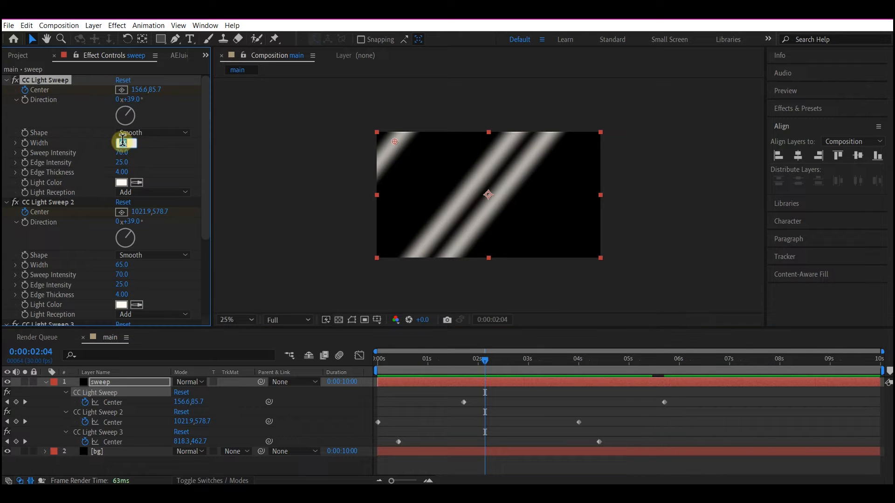
pyautogui.write('100')
pyautogui.press('Tab')
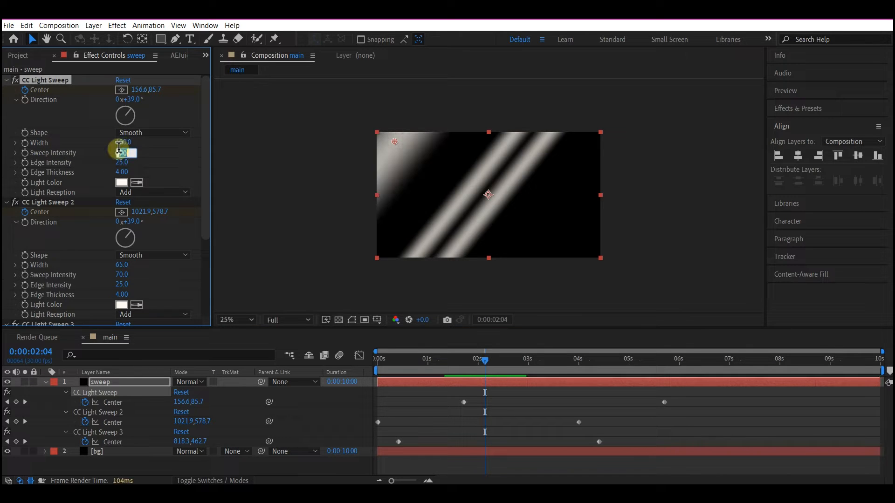
pyautogui.write('35')
pyautogui.press('Return')
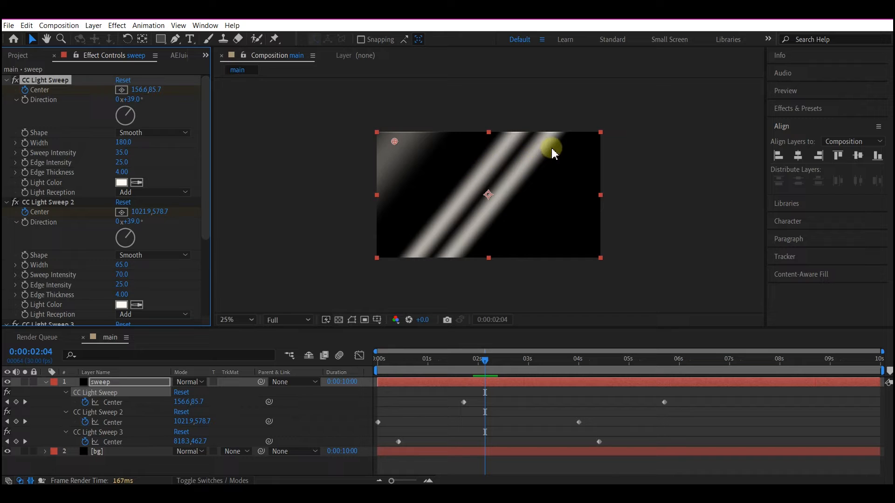
# Set the width of CC Light Sweep 2 to 50
pyautogui.click(61, 298)
pyautogui.scroll(-3, 61, 289)
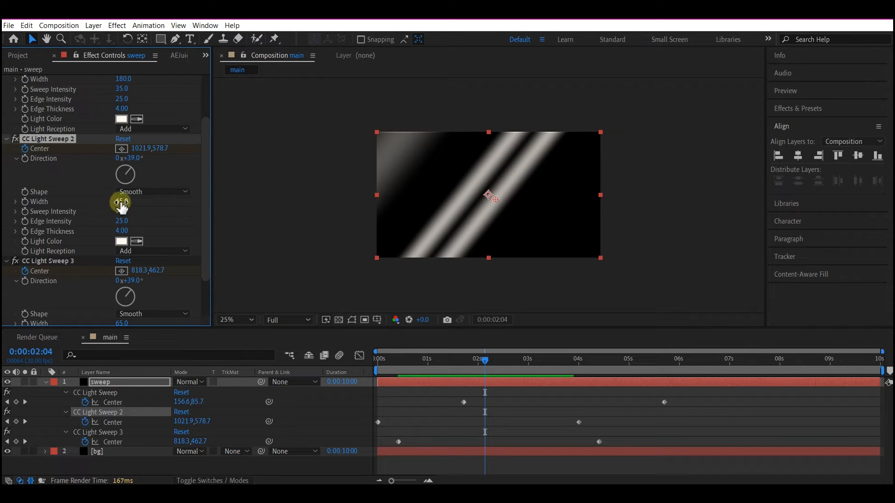
pyautogui.moveTo(121, 205); pyautogui.dragTo(118, 205)
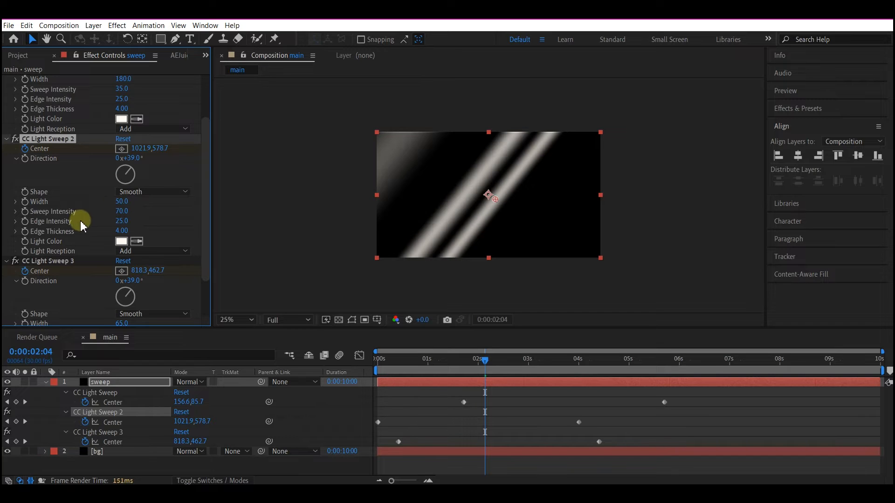
# Set CC Light Sweep 2's sweep intensity to 36, fit the composition in the viewer and preview the animation from the start
pyautogui.click(121, 212)
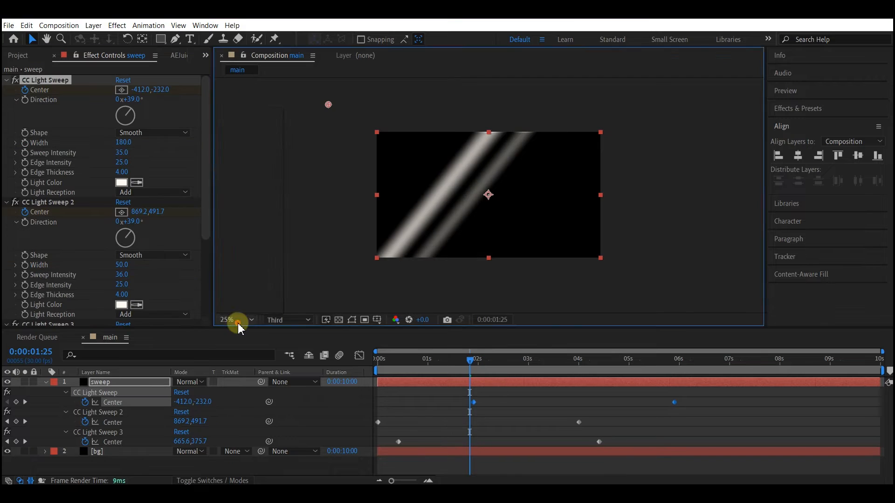
pyautogui.click(236, 320)
pyautogui.click(233, 126)
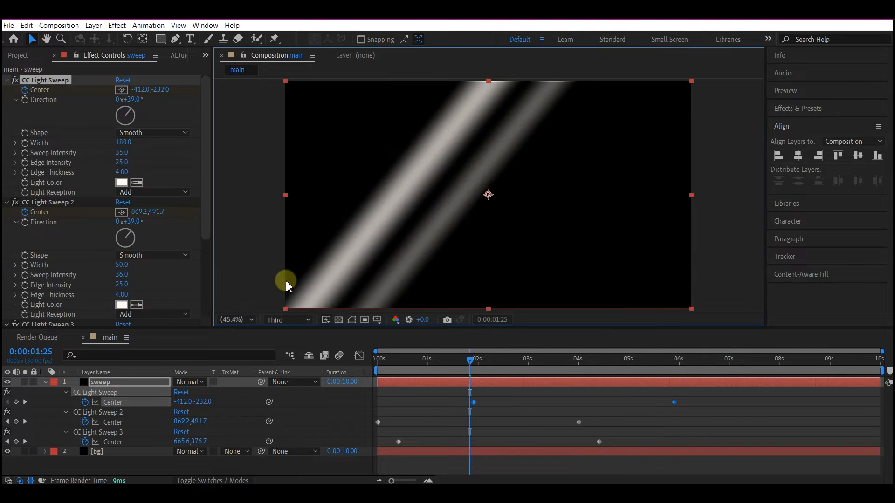
pyautogui.click(376, 358)
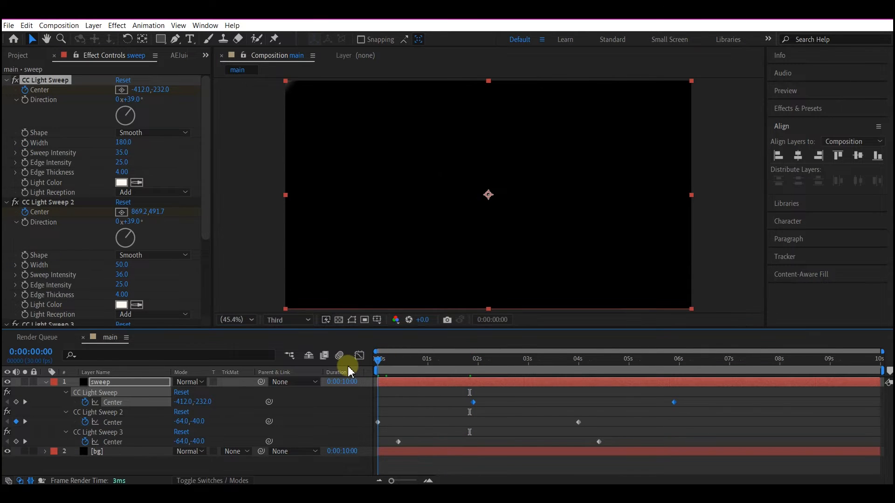
pyautogui.press('space')
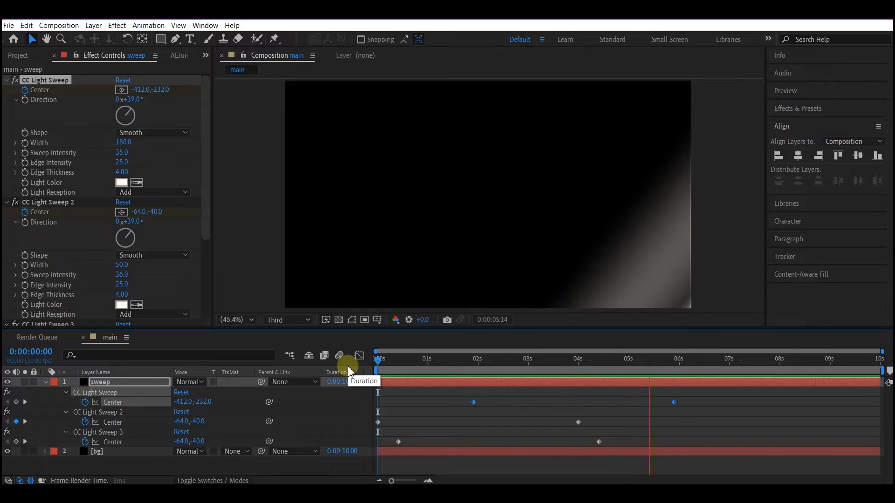
# Pre-compose the sweep layer as "light Sweep", moving all attributes into the new composition
pyautogui.click(128, 384)
pyautogui.click(108, 385)
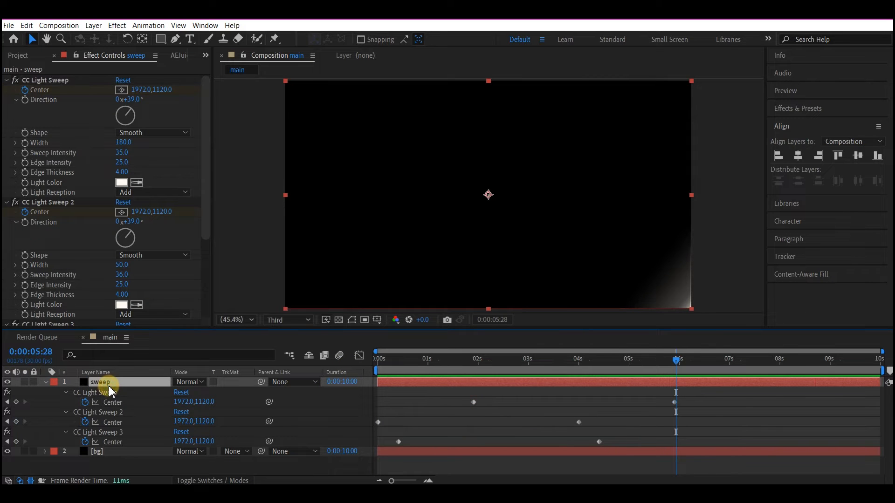
pyautogui.hotkey('ctrl', 'shift', 'c')
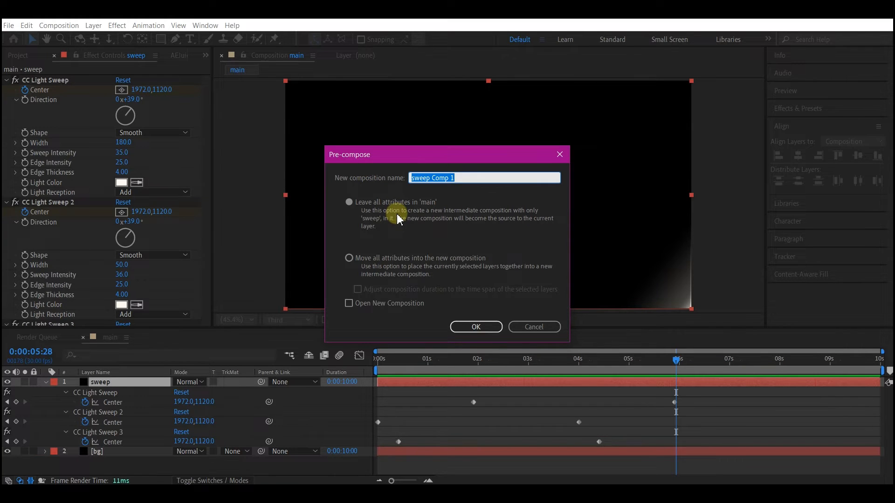
pyautogui.write('light Sweep')
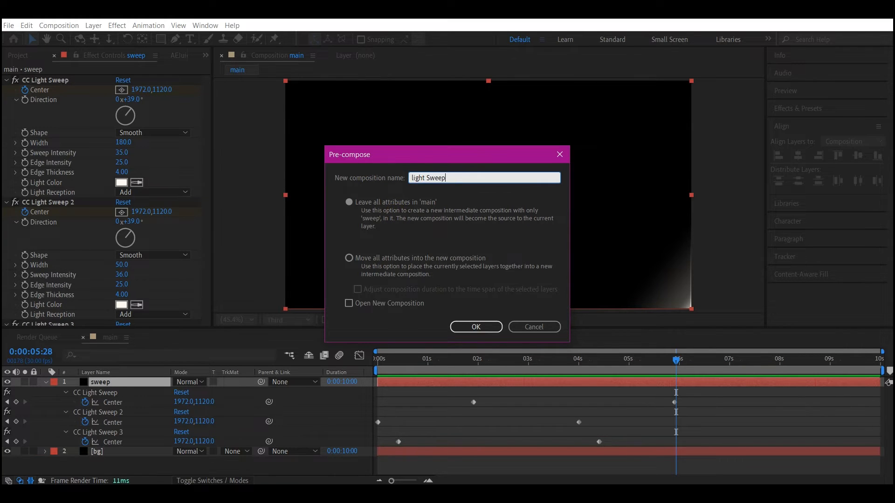
pyautogui.click(352, 261)
pyautogui.click(489, 325)
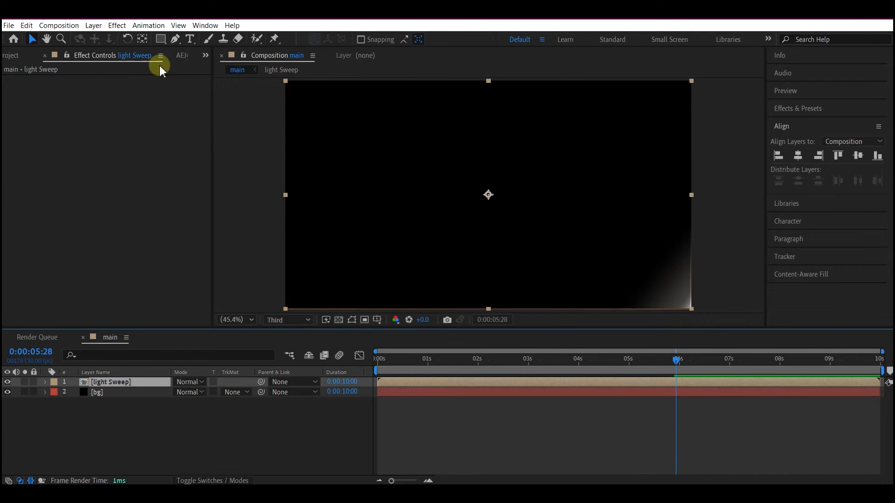
# Import Logo 1.ai from the Assets folder into the project as footage with merged layers
pyautogui.click(205, 55)
pyautogui.moveTo(273, 480)
pyautogui.click(281, 449)
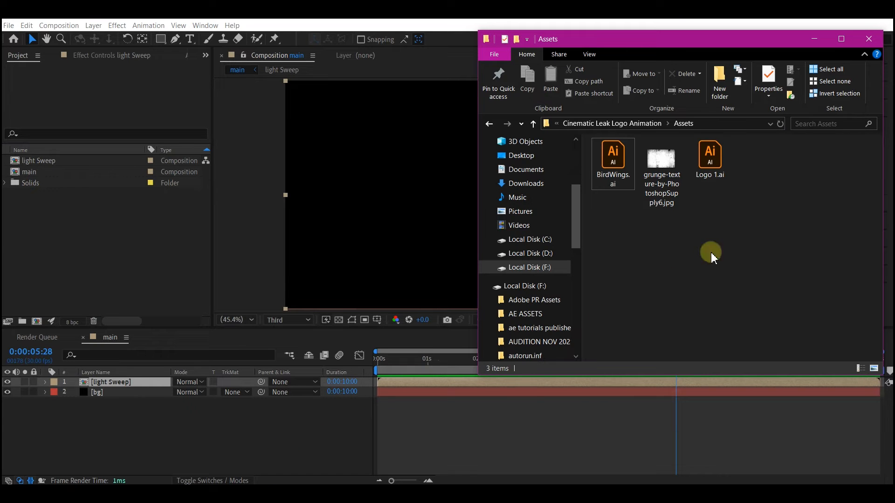
pyautogui.click(710, 158)
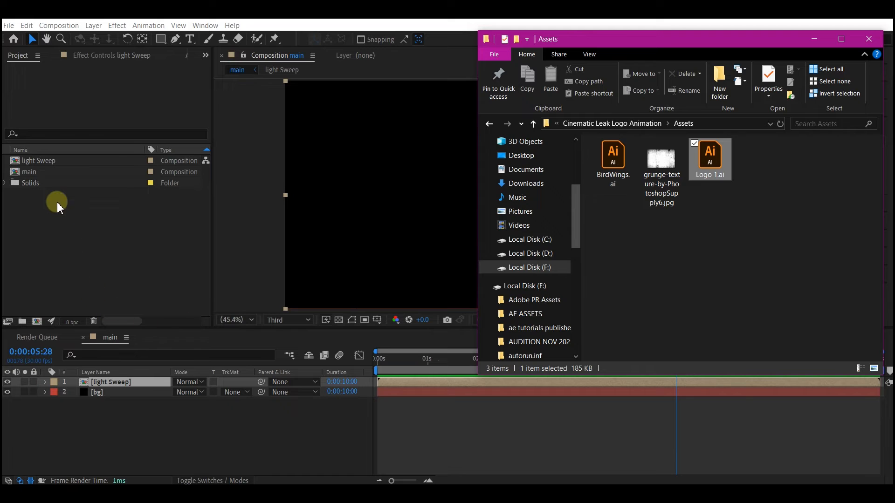
pyautogui.moveTo(66, 257); pyautogui.dragTo(54, 270)
pyautogui.click(451, 179)
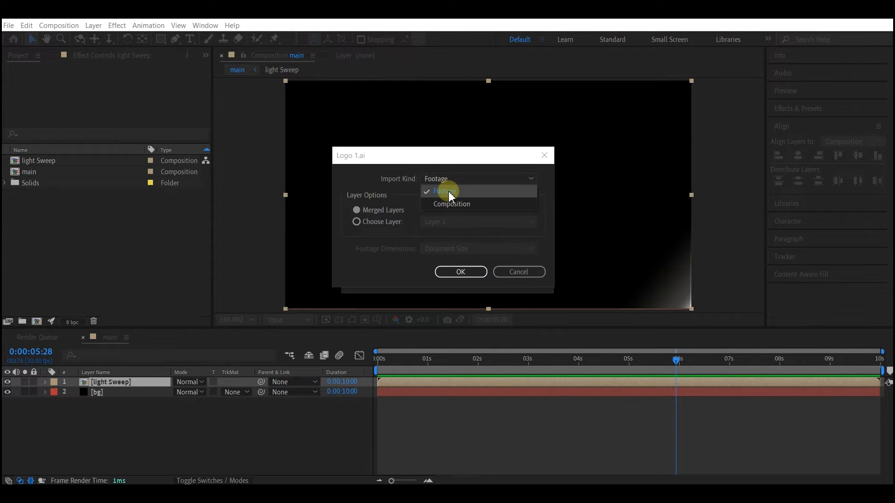
pyautogui.click(446, 189)
pyautogui.click(461, 272)
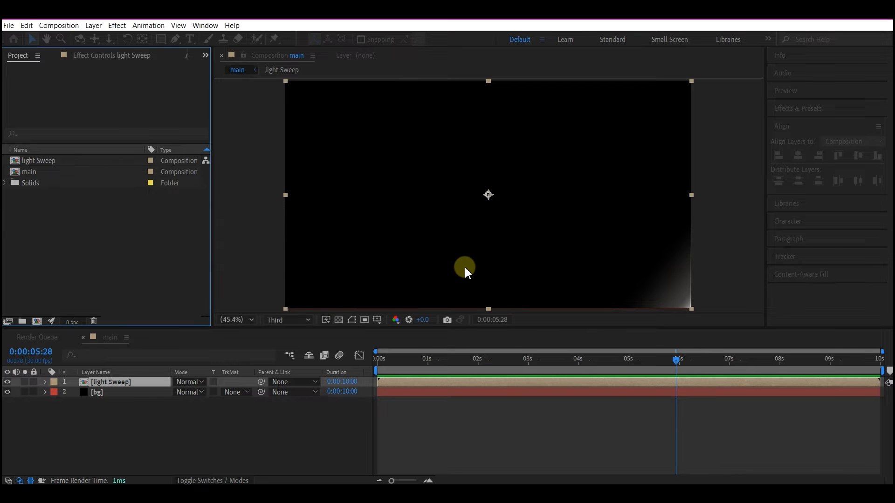
# Add Logo 1.ai above the light Sweep layer in the main composition and scale it to 37%
pyautogui.moveTo(21, 174); pyautogui.dragTo(91, 378)
pyautogui.press('s')
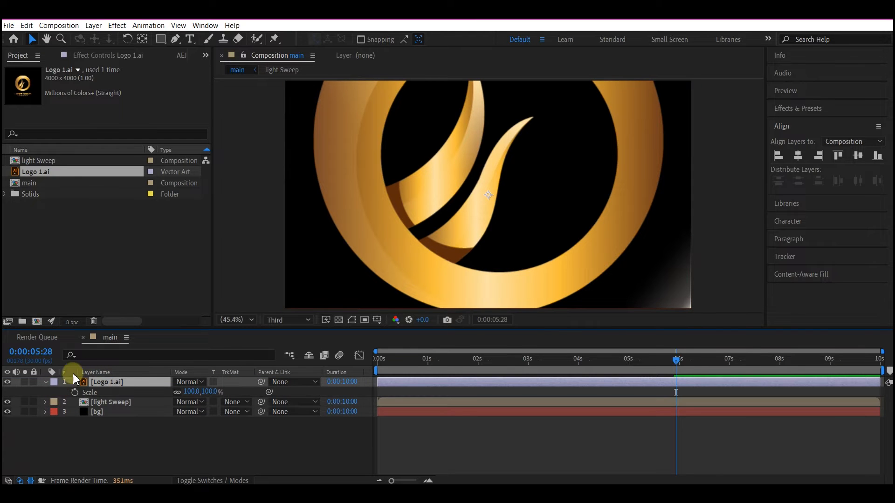
pyautogui.moveTo(190, 394); pyautogui.dragTo(160, 397)
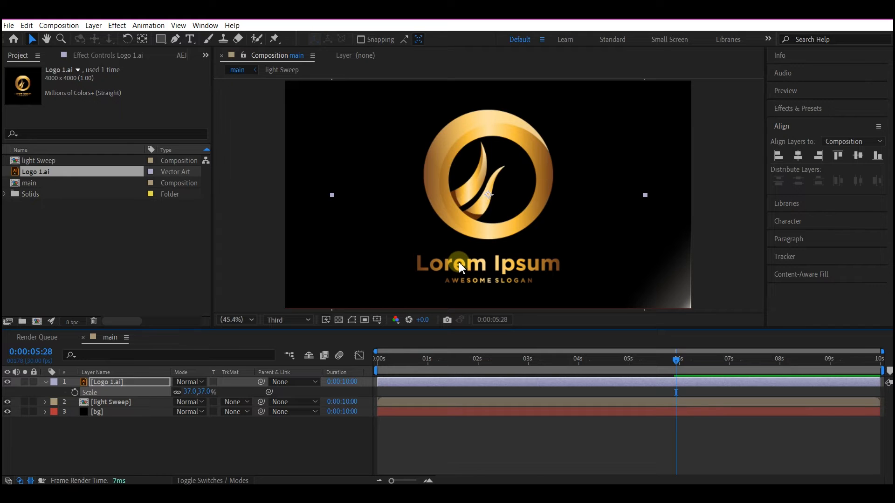
# Pre-compose the logo layer as "LogoHoder" with all attributes moved into the new composition
pyautogui.click(116, 383)
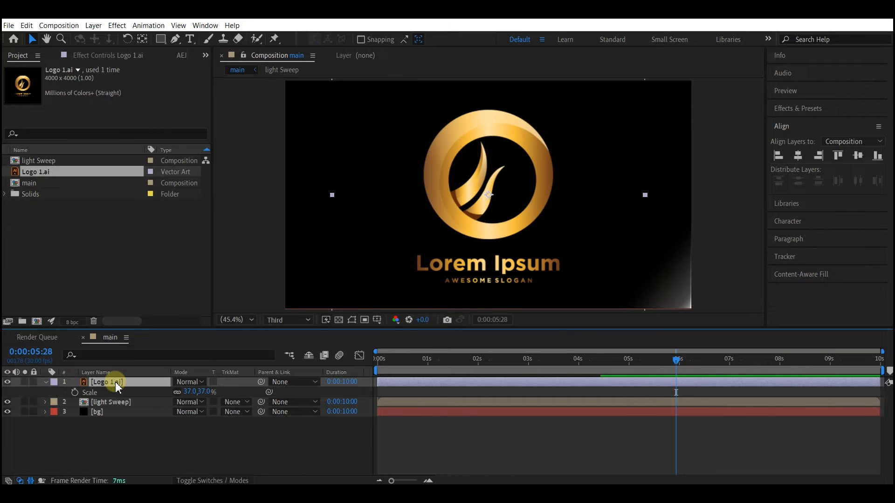
pyautogui.hotkey('ctrl', 'shift', 'c')
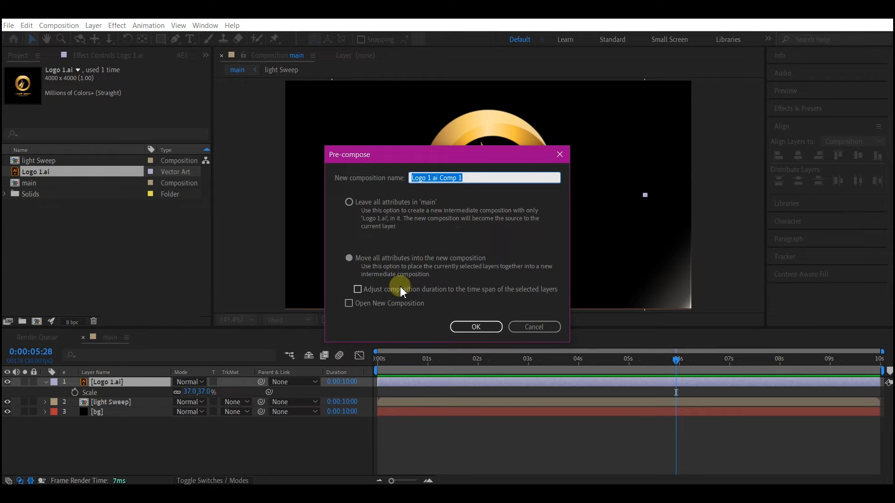
pyautogui.write('LogoHoder')
pyautogui.click(484, 329)
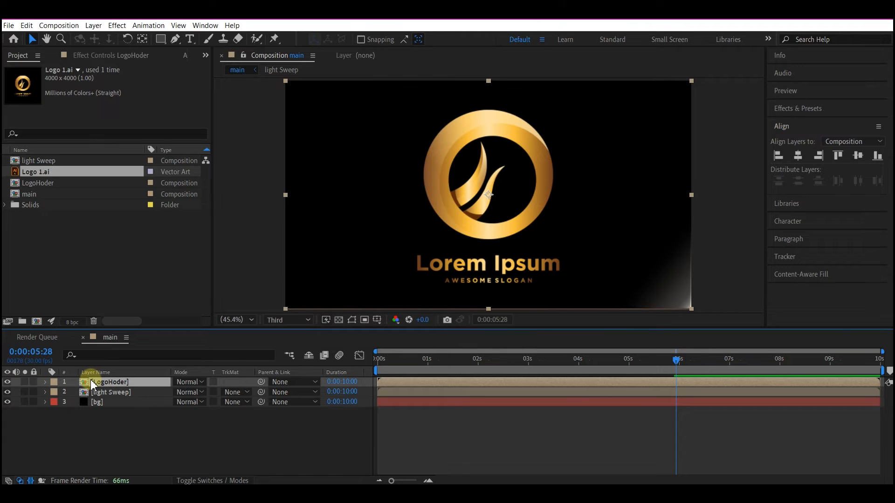
# Duplicate the LogoHoder layer and arrange the light Sweep layer between the two logo copies
pyautogui.hotkey('ctrl', 'd')
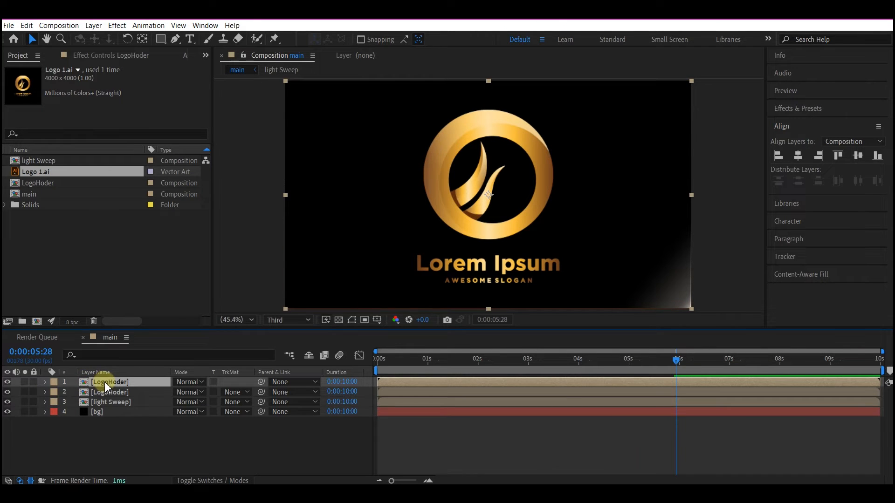
pyautogui.moveTo(106, 385); pyautogui.dragTo(100, 401)
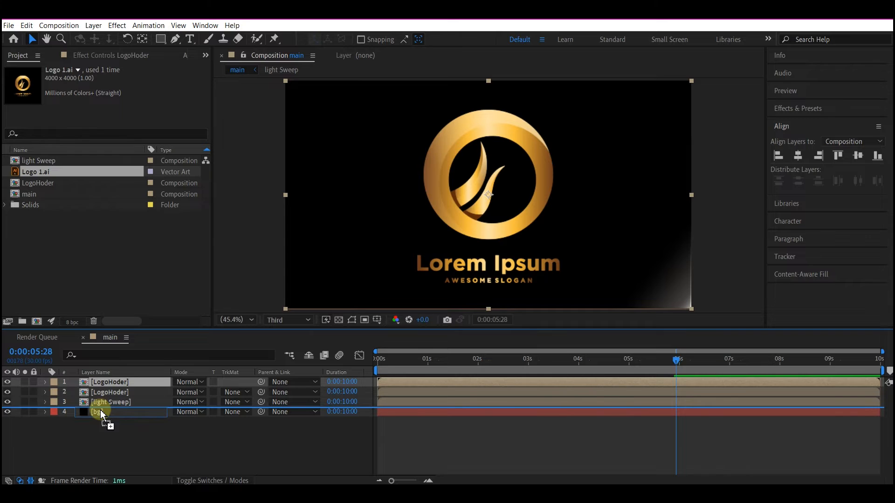
pyautogui.moveTo(125, 400); pyautogui.dragTo(89, 395)
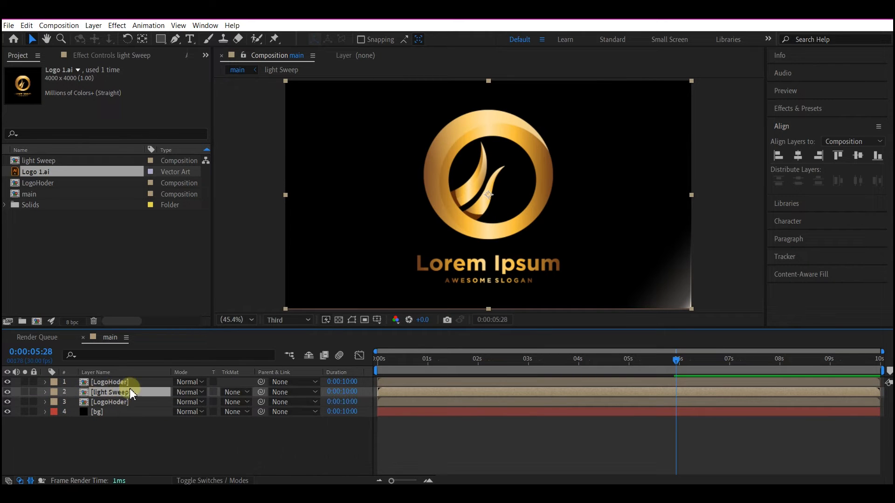
# Set the light Sweep layer's track matte to Alpha Matte "[LogoHoder]" and scrub the timeline from the beginning to 0:00:04:11
pyautogui.click(232, 393)
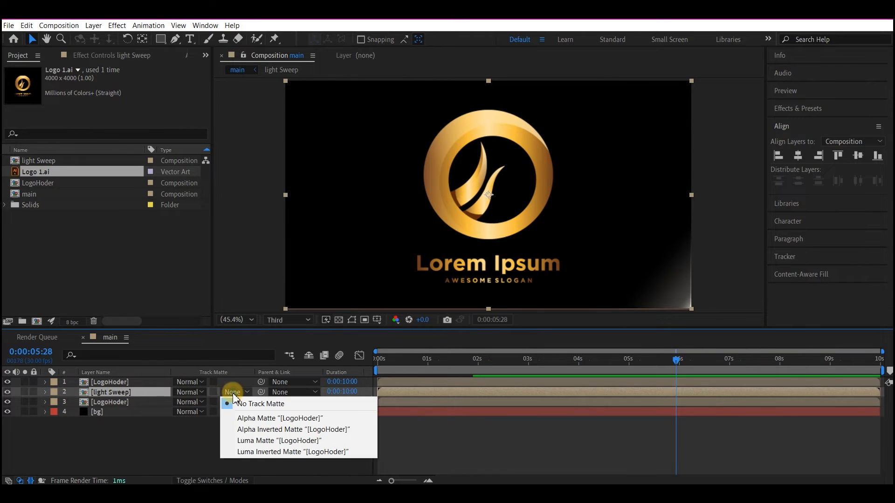
pyautogui.click(254, 419)
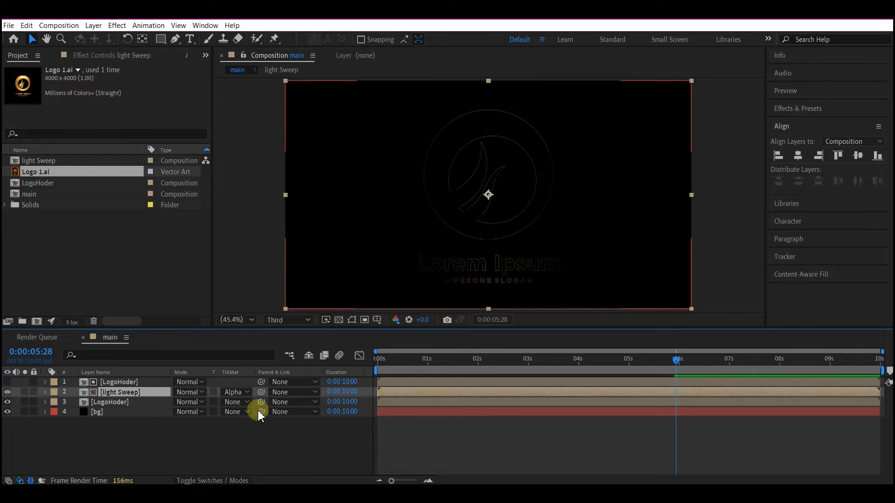
pyautogui.click(387, 358)
pyautogui.moveTo(390, 356); pyautogui.dragTo(597, 393)
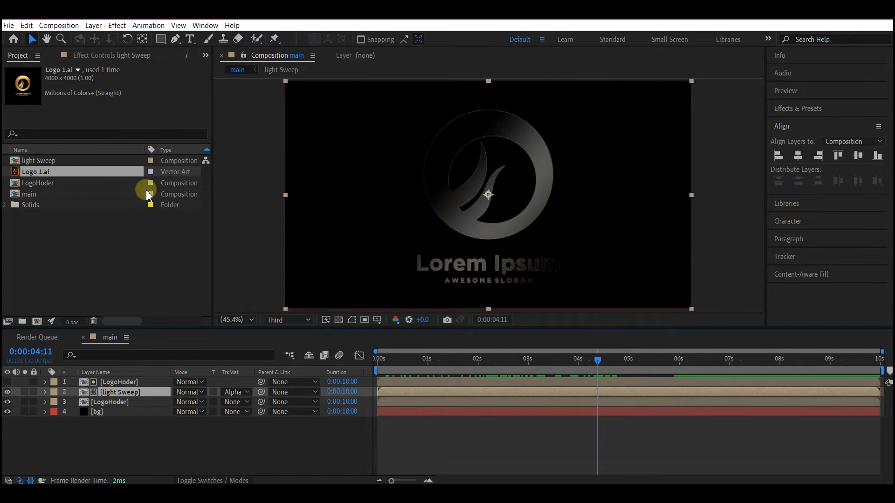
# Import the grunge texture JPG from the Assets folder into the project
pyautogui.click(62, 252)
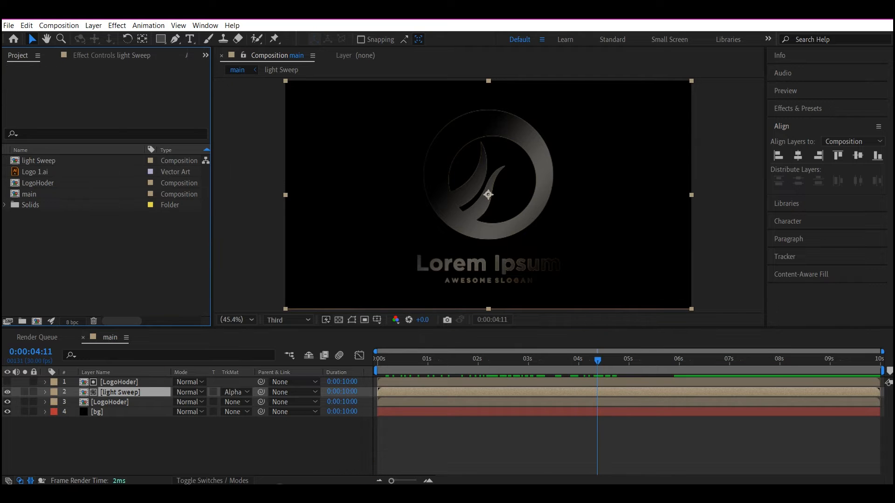
pyautogui.click(274, 455)
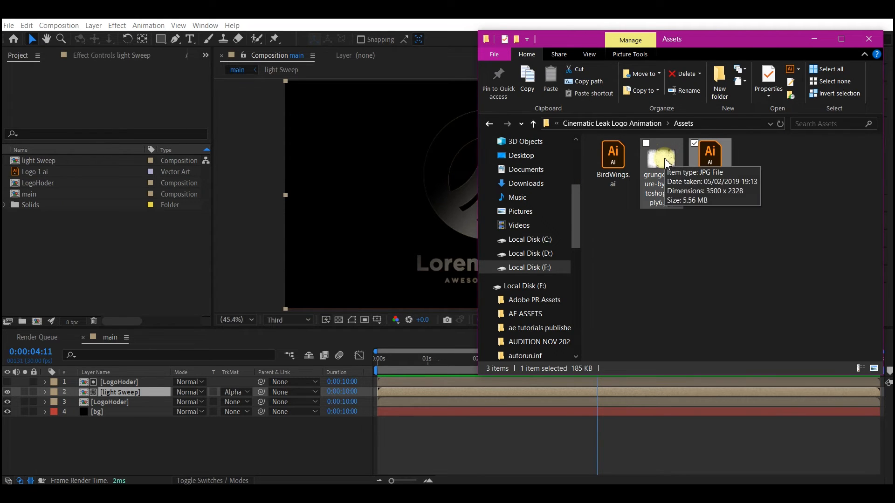
pyautogui.moveTo(666, 163); pyautogui.dragTo(89, 213)
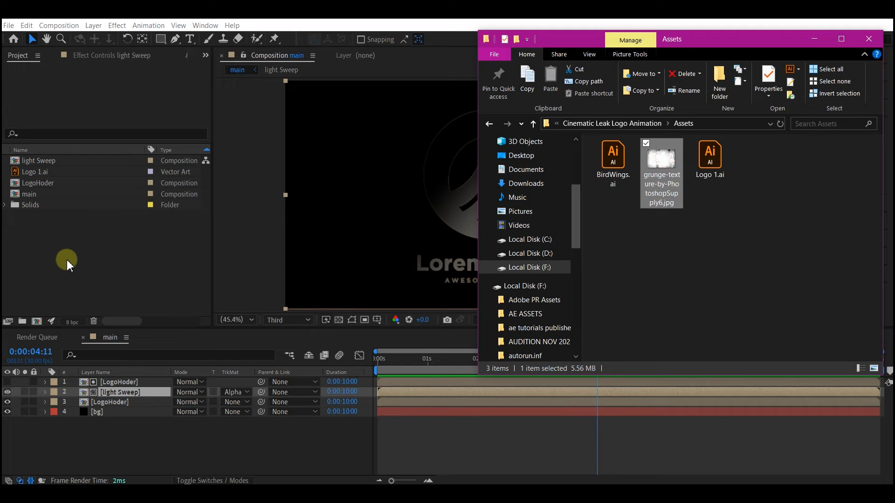
pyautogui.moveTo(77, 259)
pyautogui.mouseDown()
pyautogui.moveTo(91, 245)
pyautogui.moveTo(76, 256)
pyautogui.mouseUp()
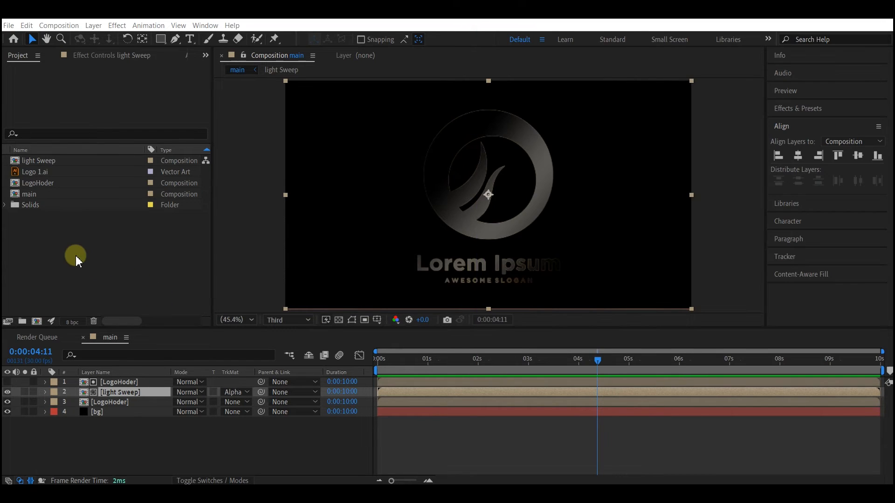
# Place the grunge texture beneath the bg layer in the main composition and hide it
pyautogui.moveTo(34, 160); pyautogui.dragTo(75, 418)
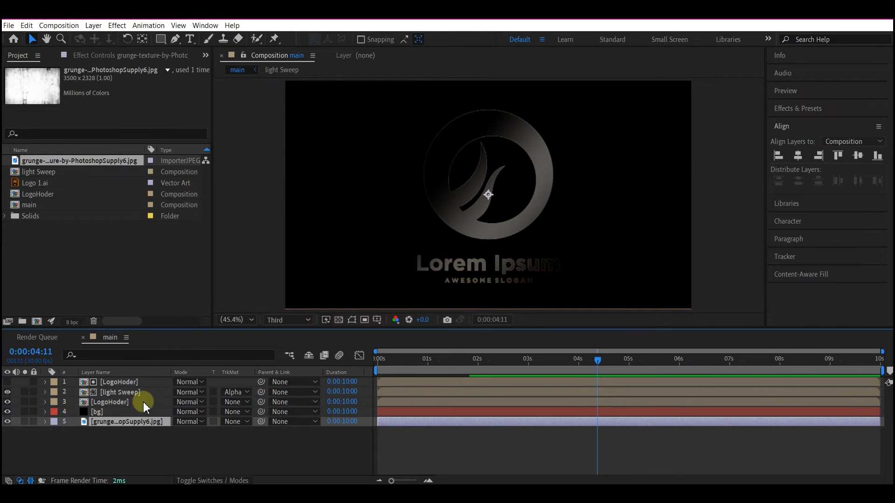
pyautogui.click(99, 425)
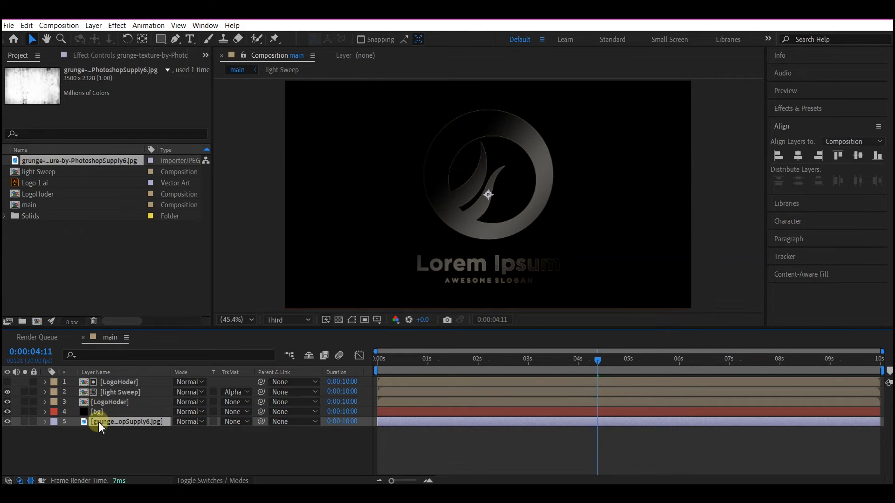
pyautogui.click(8, 422)
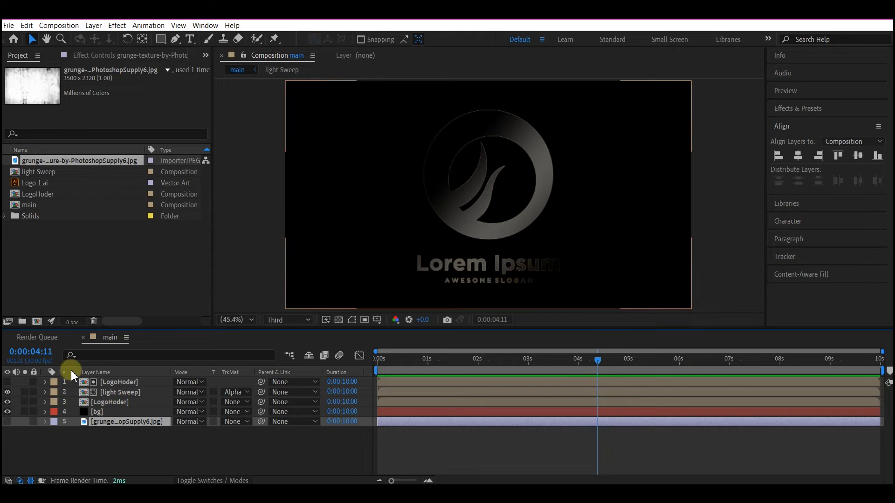
# Apply CC Glass to the light Sweep layer and use the grunge texture layer as its Bump Map
pyautogui.click(133, 393)
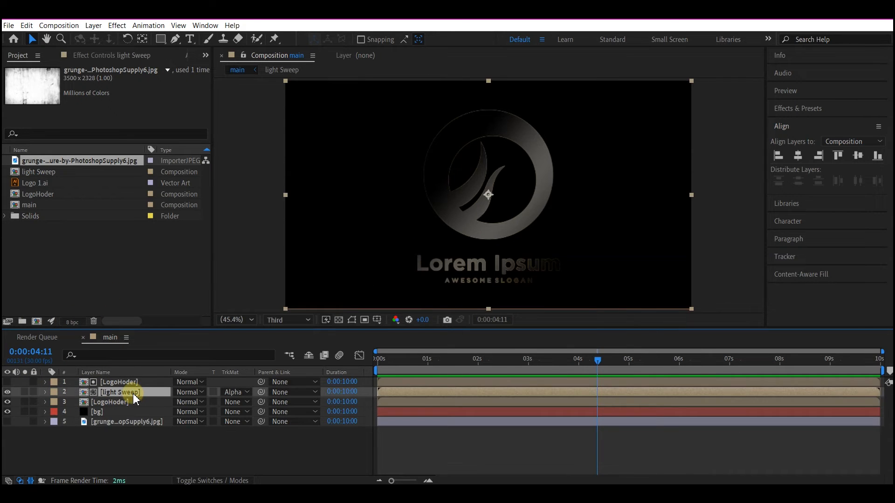
pyautogui.hotkey('ctrl', 'space')
pyautogui.write('glass')
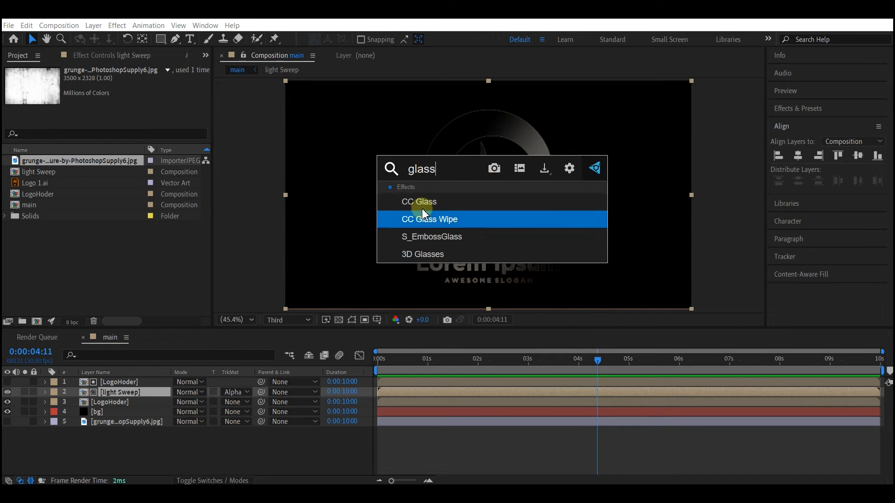
pyautogui.click(424, 202)
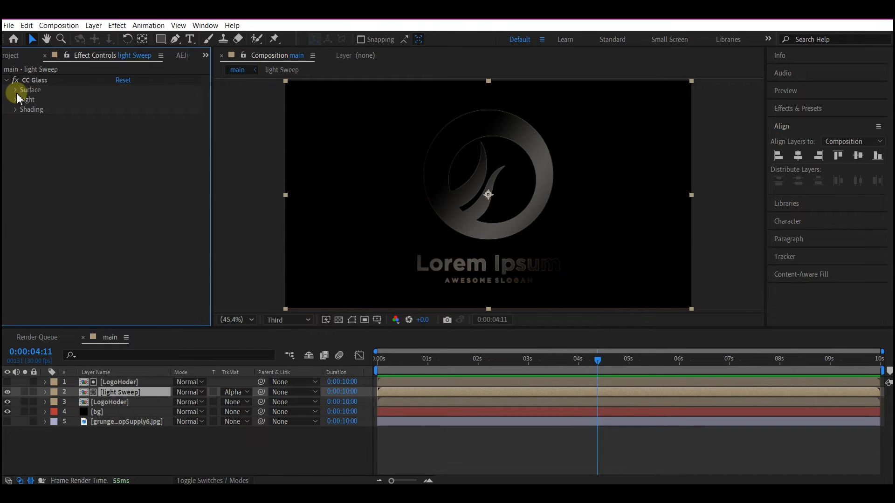
pyautogui.click(16, 90)
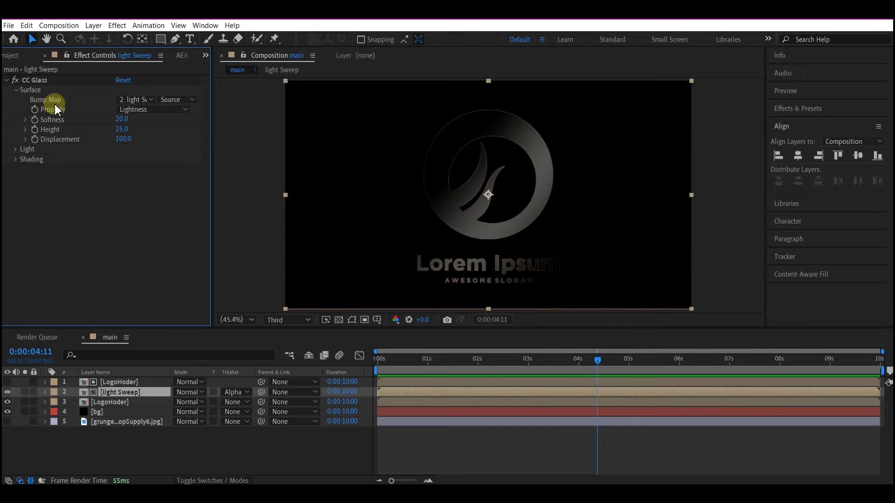
pyautogui.click(133, 100)
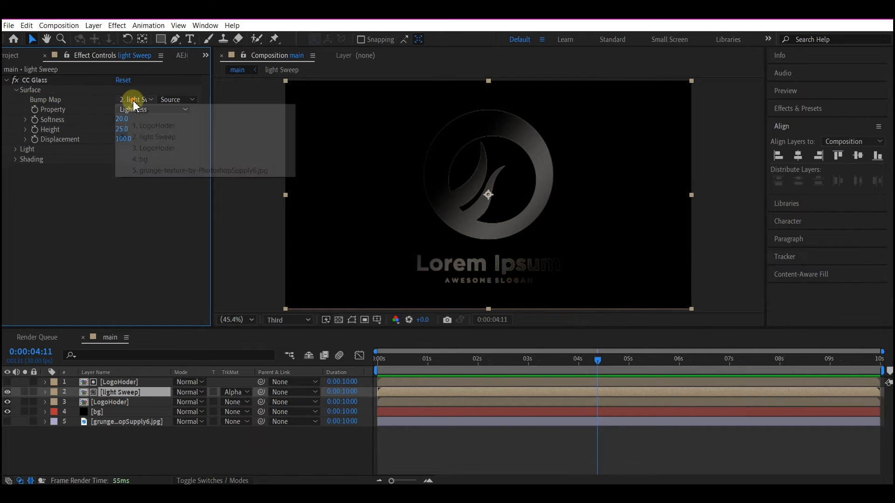
pyautogui.click(148, 171)
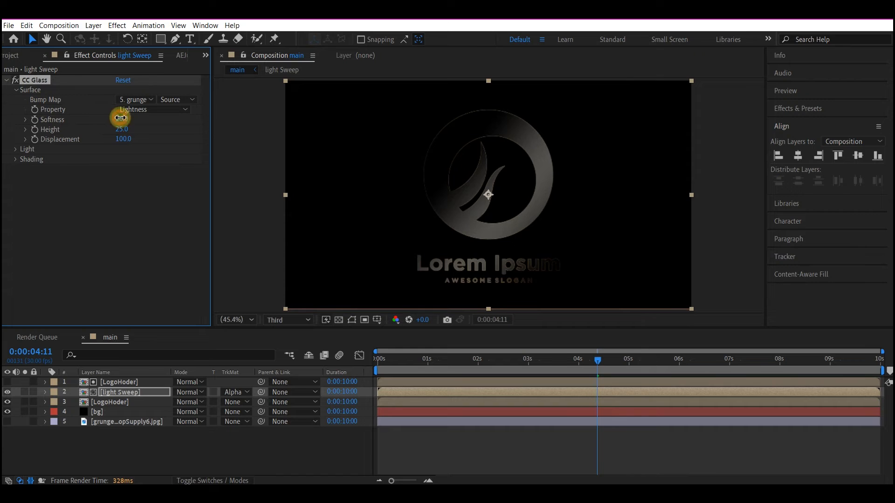
# Set the CC Glass surface to Softness 8, Height 40 and Displacement 60
pyautogui.click(120, 118)
pyautogui.write('8')
pyautogui.press('Return')
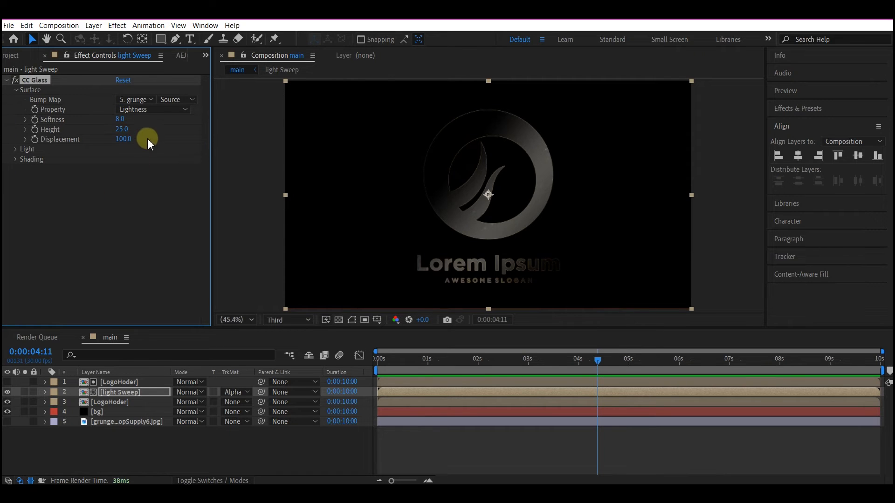
pyautogui.click(120, 129)
pyautogui.write('40')
pyautogui.click(120, 140)
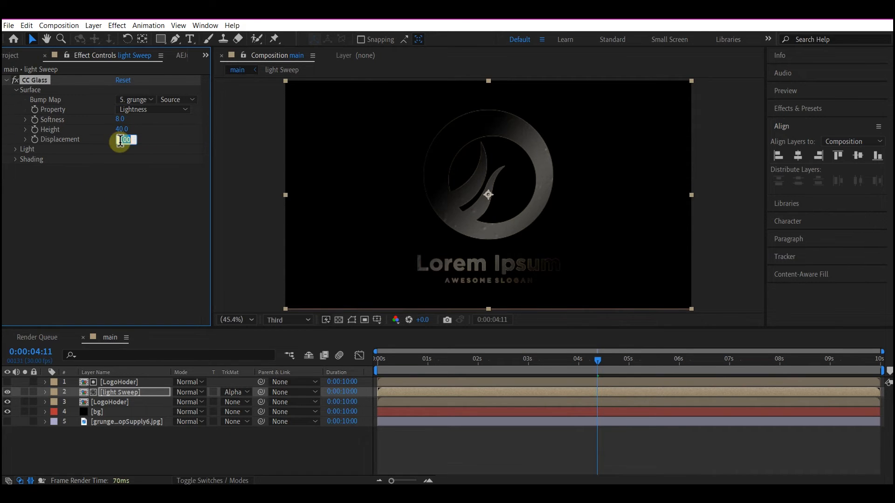
pyautogui.write('60')
pyautogui.press('Return')
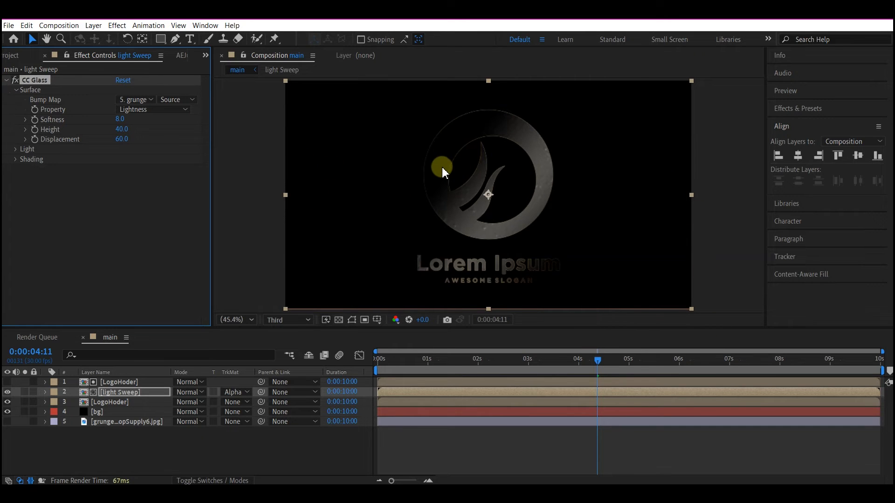
# Apply CC Blobbylize to the light Sweep layer and use the grunge texture layer as its Blob Layer
pyautogui.hotkey('ctrl', 'space')
pyautogui.write('blo')
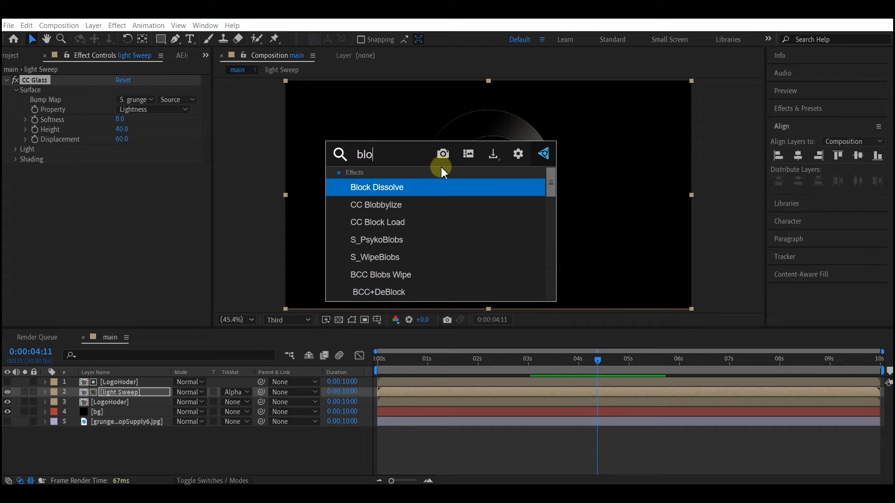
pyautogui.write('b')
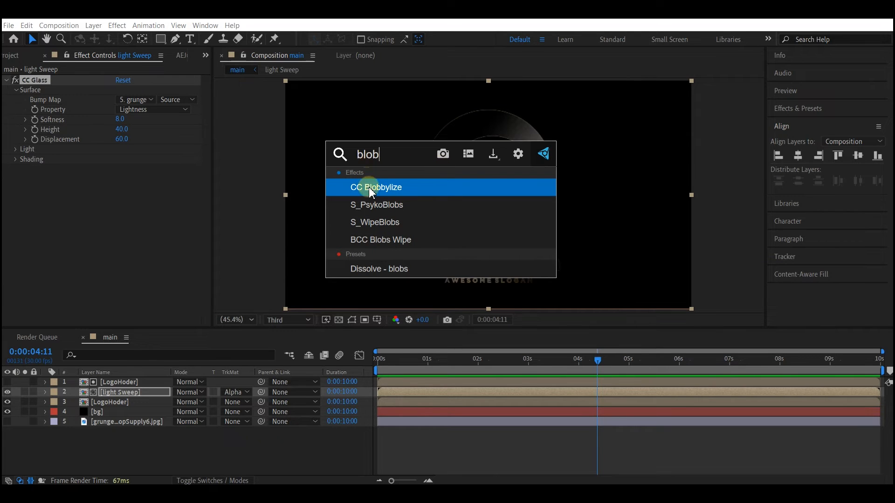
pyautogui.click(372, 189)
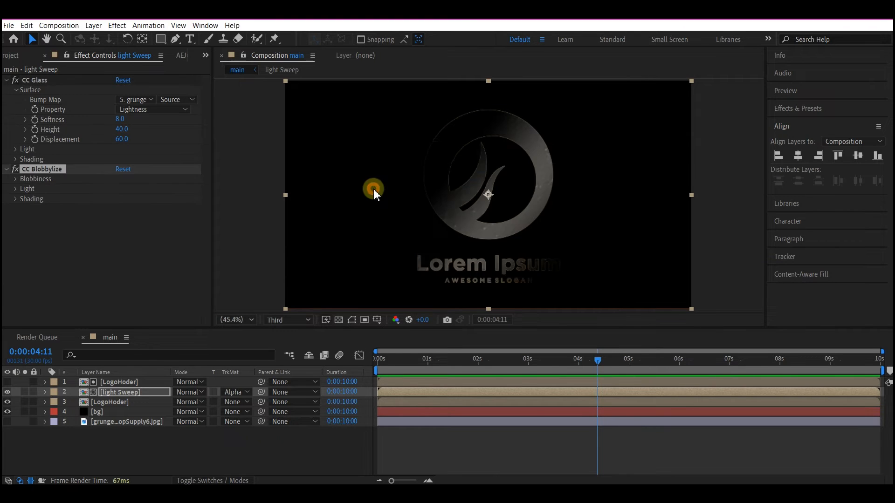
pyautogui.click(7, 80)
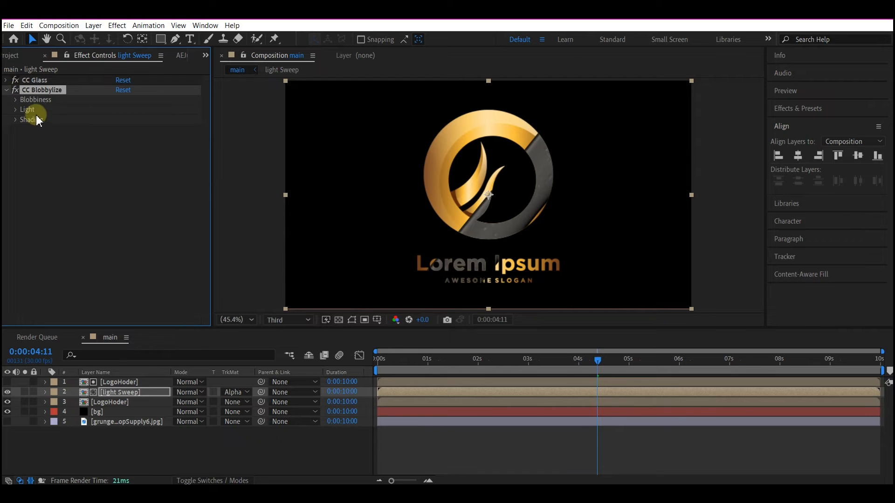
pyautogui.click(15, 100)
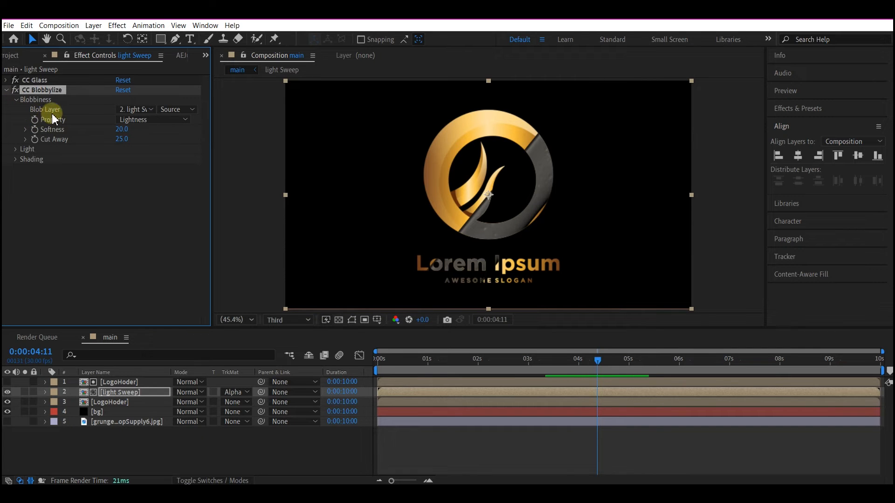
pyautogui.click(132, 109)
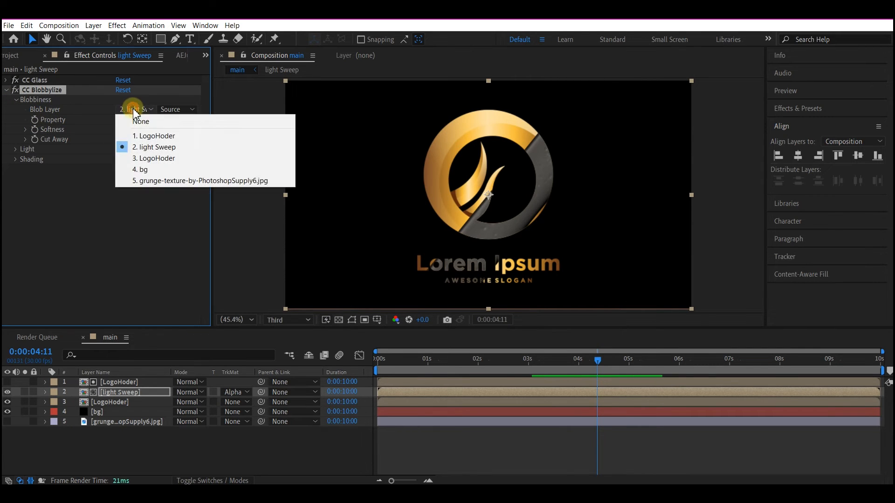
pyautogui.click(152, 181)
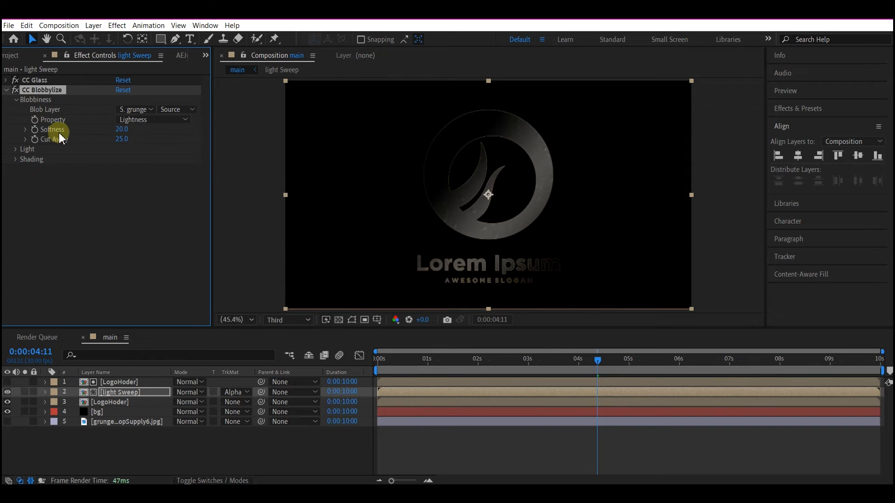
# Set CC Blobbylize Softness to 5 and Cut Away to 50, and preview the sweep up to 0:00:02:03
pyautogui.click(121, 129)
pyautogui.write('5')
pyautogui.press('Return')
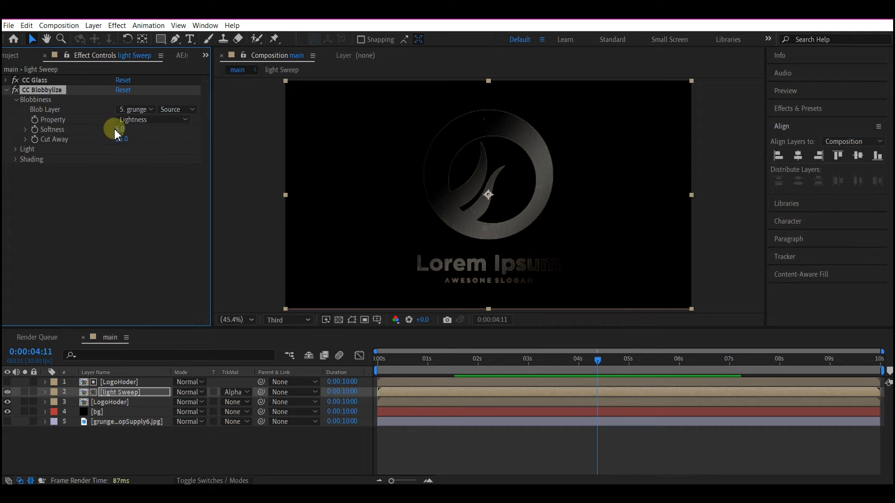
pyautogui.click(120, 140)
pyautogui.write('50')
pyautogui.press('Return')
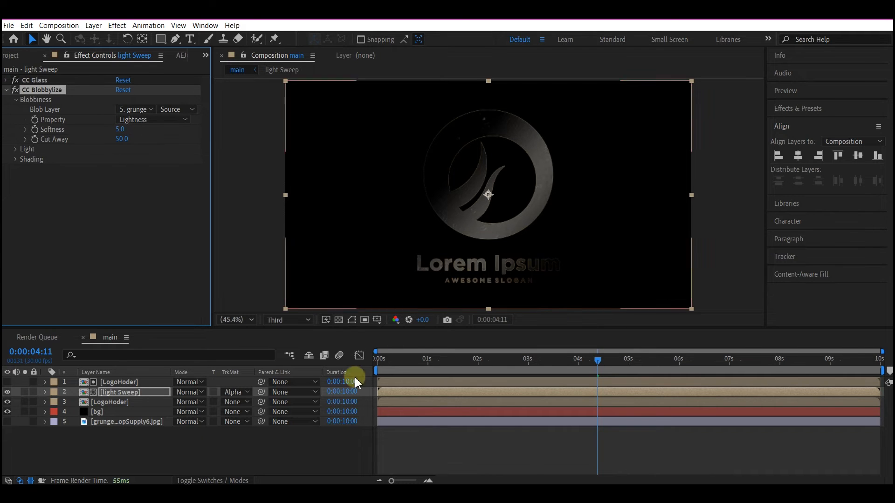
pyautogui.moveTo(392, 361); pyautogui.dragTo(488, 366)
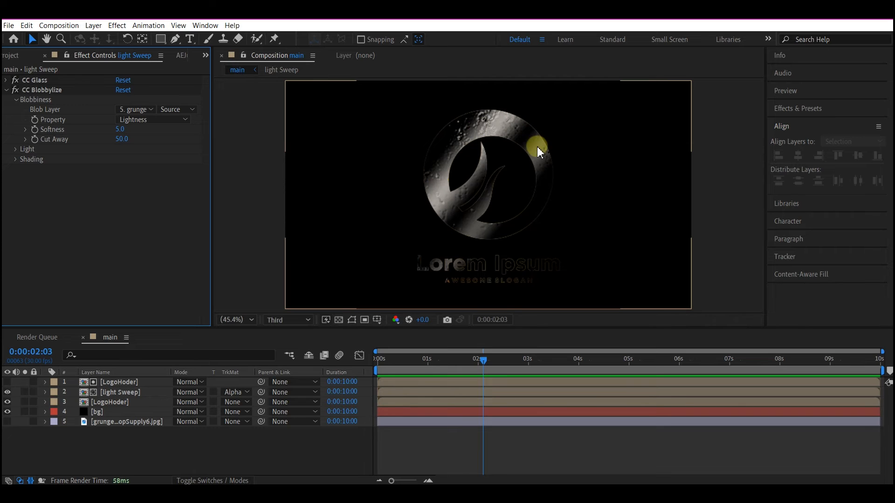
# Move the visible LogoHoder layer from beneath light Sweep to the top of the layer stack
pyautogui.click(101, 402)
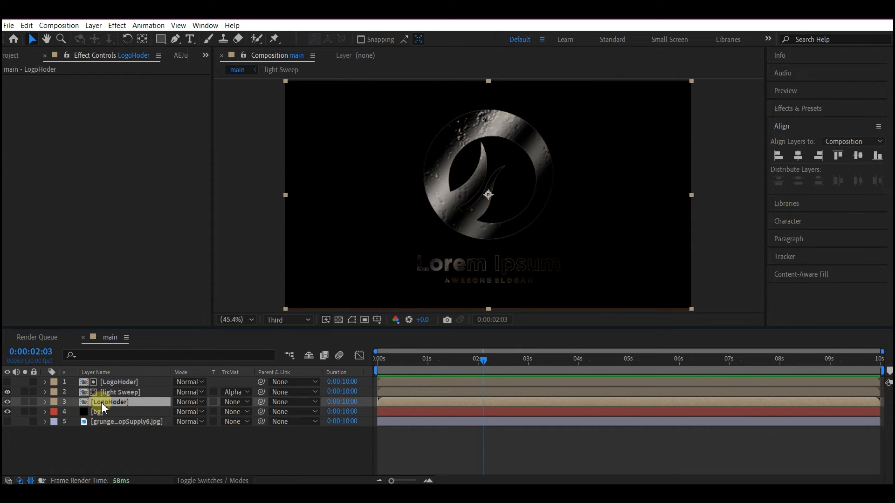
pyautogui.moveTo(103, 403); pyautogui.dragTo(123, 385)
pyautogui.click(493, 177)
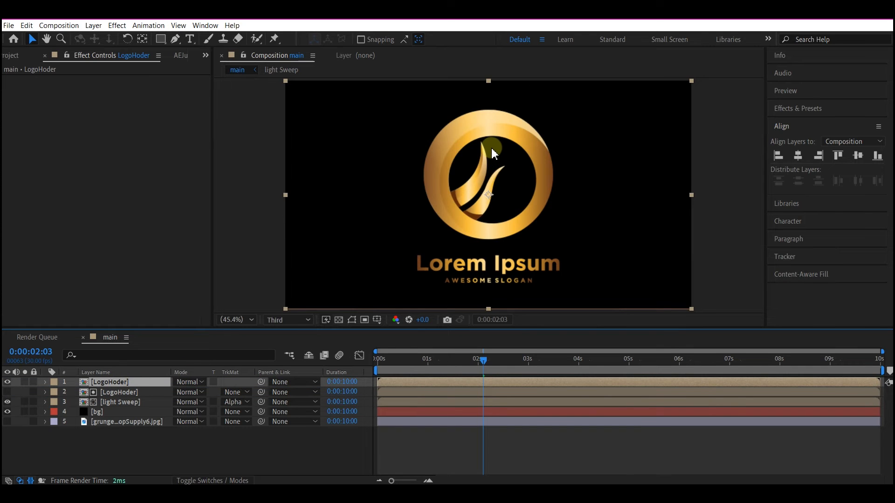
# Apply a Fill effect to the topmost LogoHoder layer and set its color to grey A0A0A0
pyautogui.hotkey('ctrl', 'space')
pyautogui.write('fill')
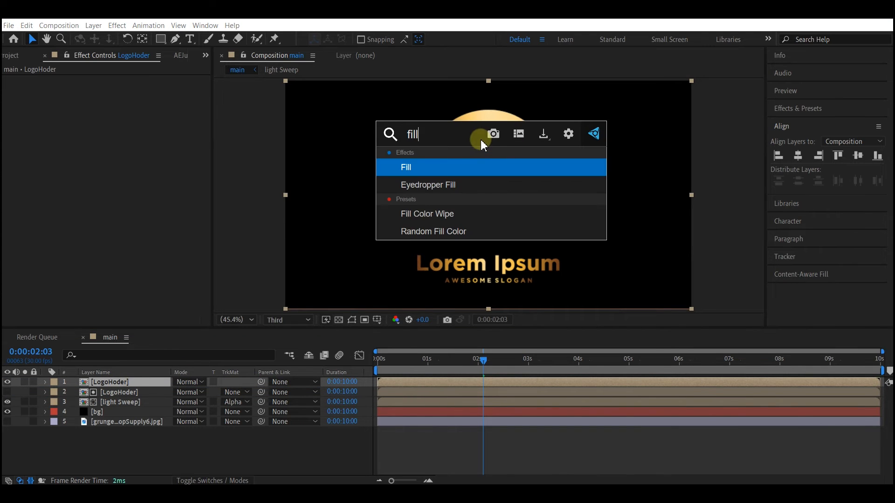
pyautogui.click(442, 167)
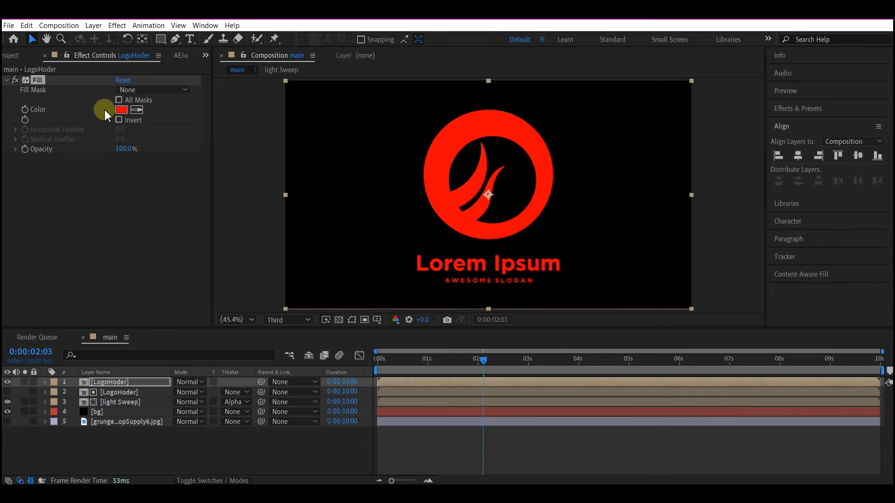
pyautogui.click(121, 110)
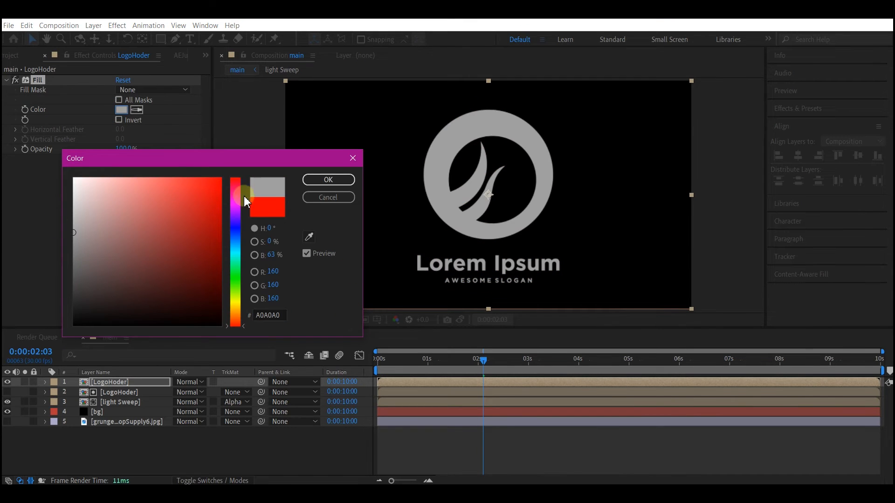
pyautogui.click(328, 180)
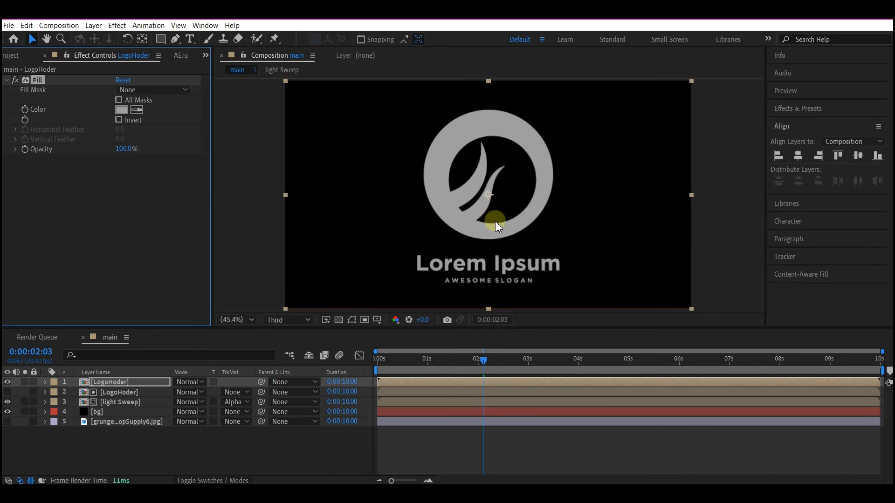
# Apply Linear Wipe to the topmost LogoHoder layer and keyframe its Transition Completion at 100% at 0:00:03:00
pyautogui.hotkey('ctrl', 'space')
pyautogui.write('linear')
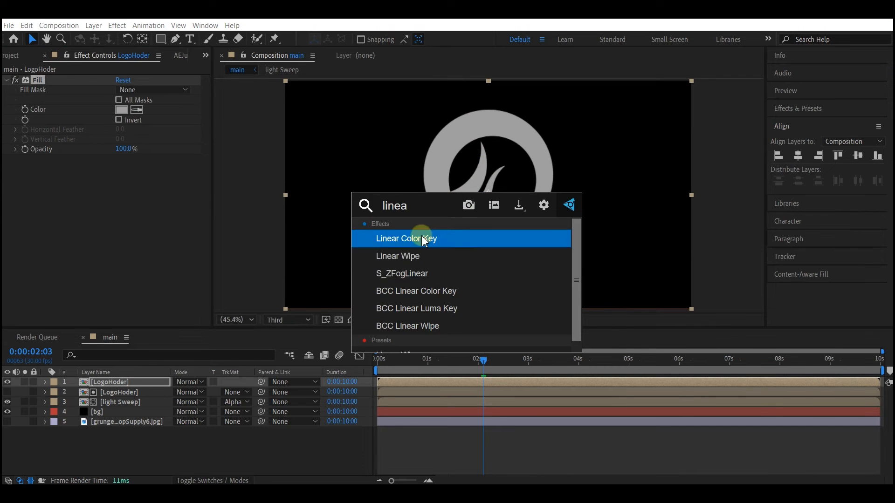
pyautogui.click(398, 256)
pyautogui.moveTo(483, 365); pyautogui.dragTo(529, 368)
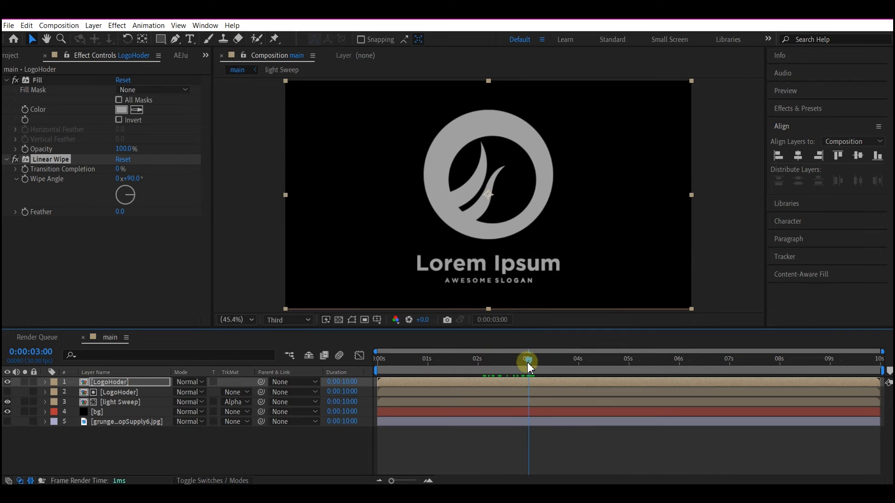
pyautogui.click(25, 169)
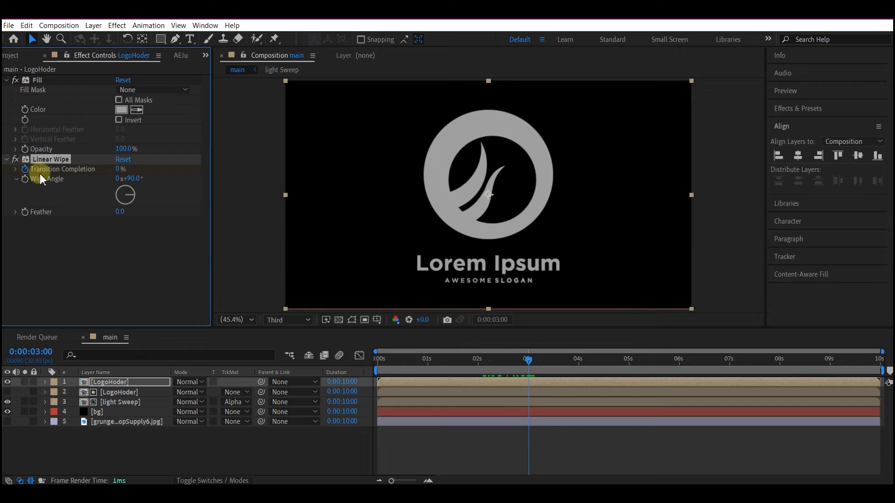
pyautogui.moveTo(118, 173); pyautogui.dragTo(194, 181)
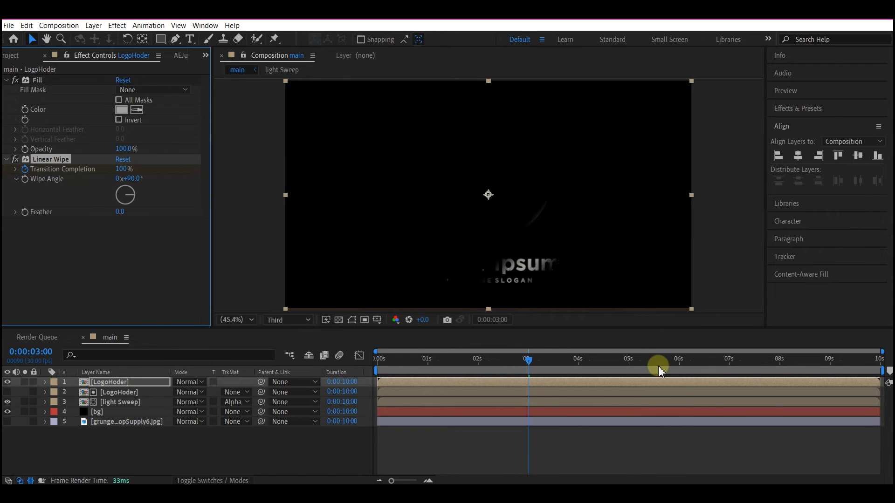
# Keyframe the Linear Wipe's Transition Completion at 0% at 0:00:06:22 and reveal the layer's keyframes in the timeline
pyautogui.click(717, 359)
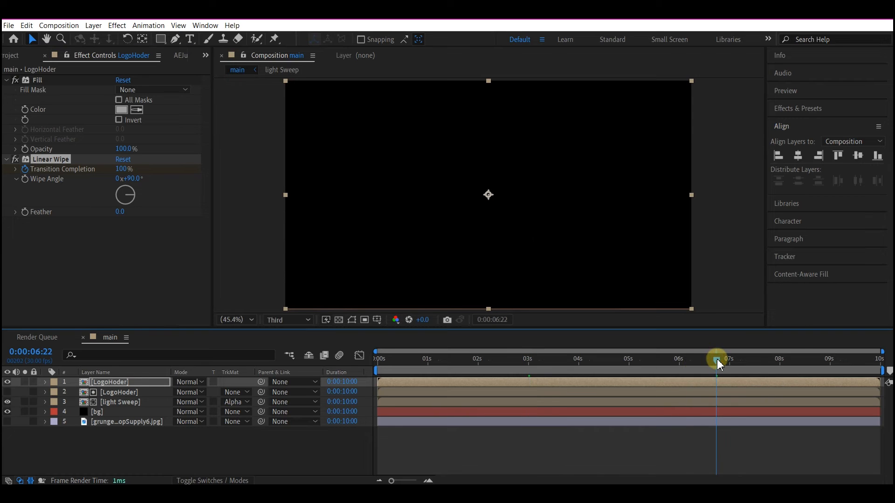
pyautogui.click(121, 169)
pyautogui.write('0')
pyautogui.press('Return')
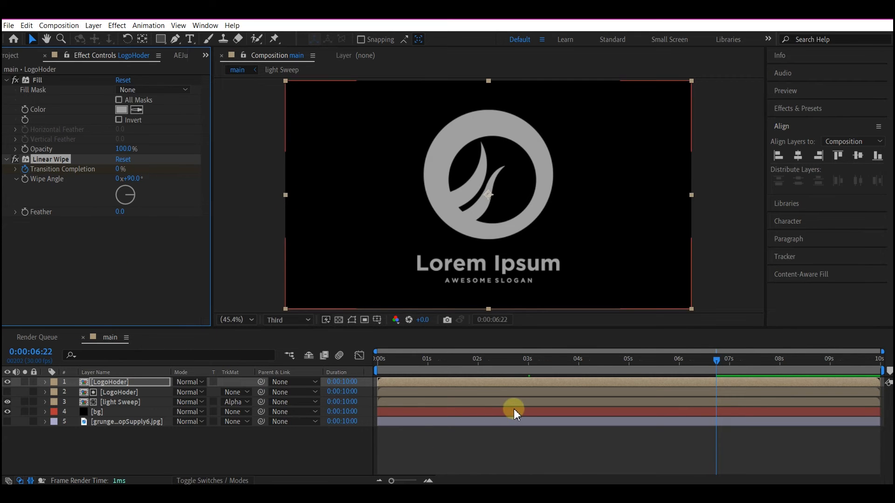
pyautogui.press('u')
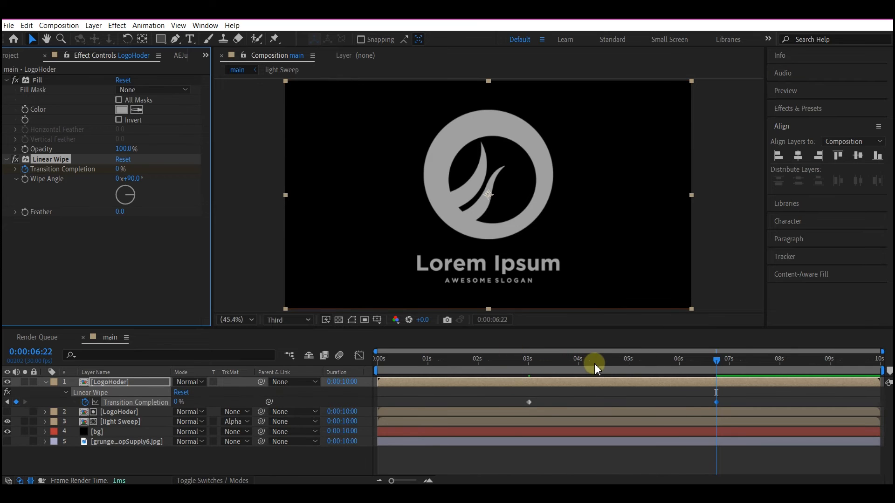
# At 0:00:04:24, set the Linear Wipe's angle to 313° and its Feather to 150
pyautogui.moveTo(595, 363); pyautogui.dragTo(619, 362)
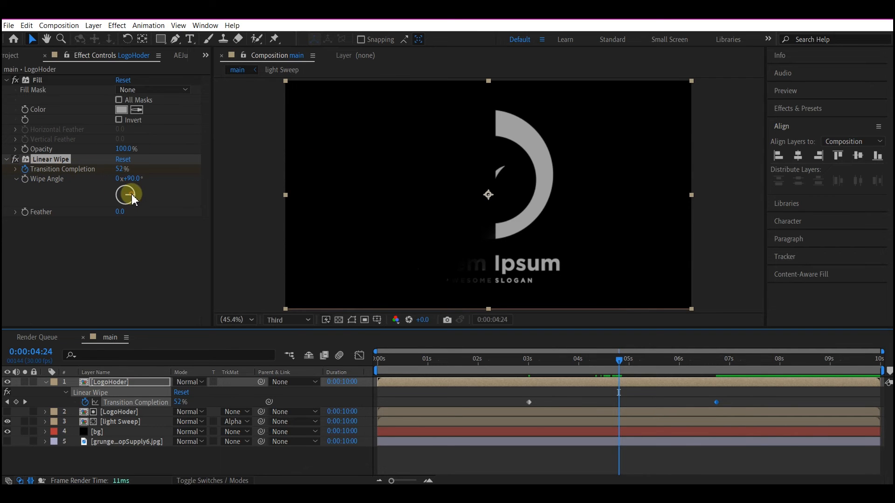
pyautogui.moveTo(132, 198); pyautogui.dragTo(3, 83)
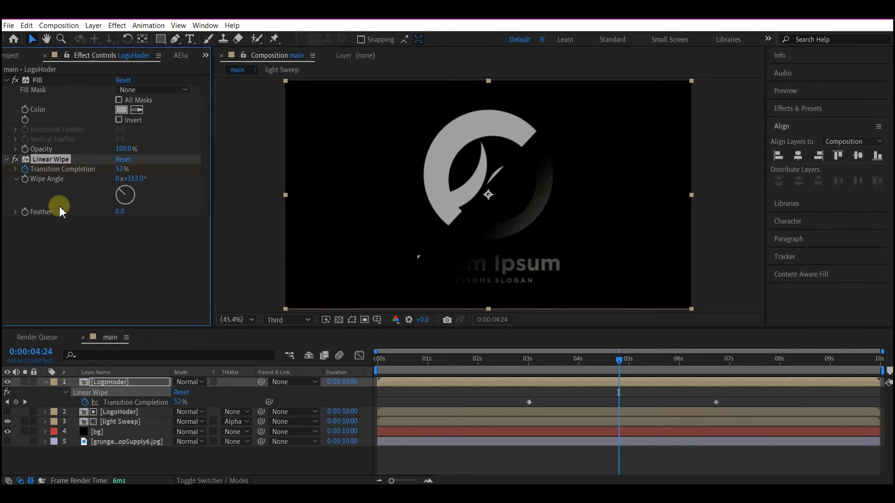
pyautogui.click(120, 210)
pyautogui.write('150')
pyautogui.press('Return')
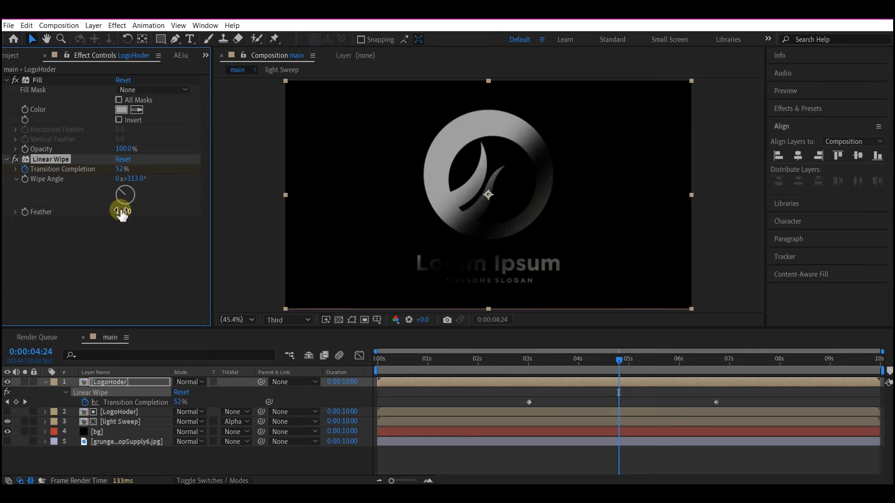
# Duplicate the topmost LogoHoder layer and turn off the Fill effect on the copy
pyautogui.moveTo(541, 368); pyautogui.dragTo(535, 396)
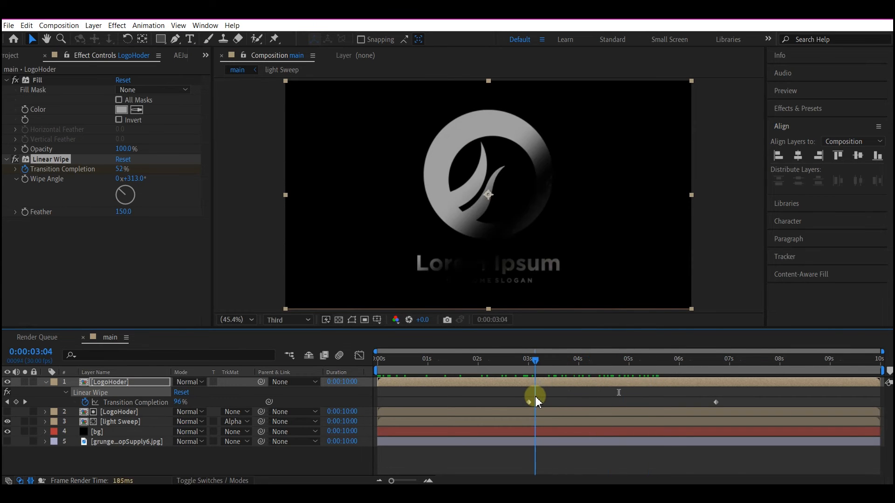
pyautogui.click(117, 383)
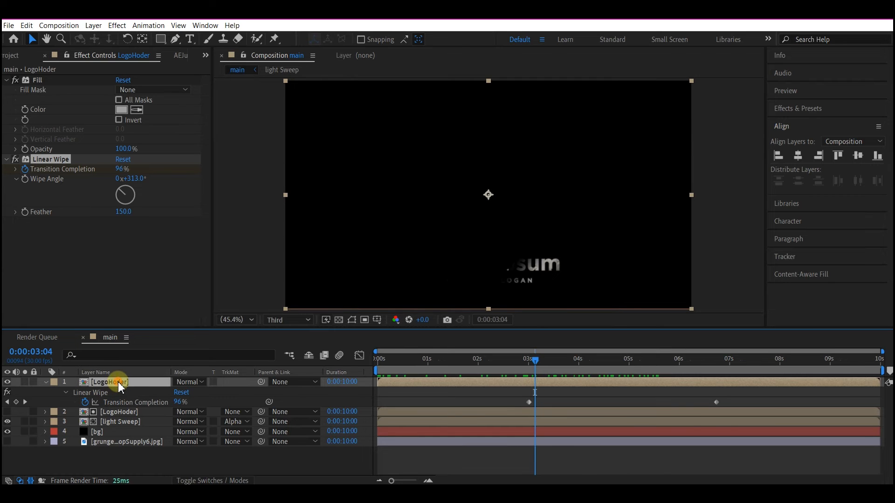
pyautogui.hotkey('ctrl', 'd')
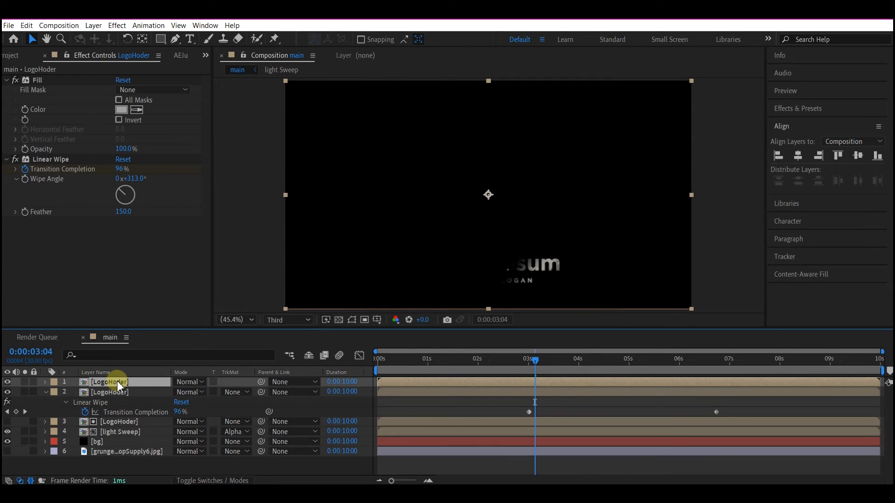
pyautogui.click(16, 80)
# Shift both Transition Completion keyframes of the topmost LogoHoder layer about half a second later in time
pyautogui.click(687, 359)
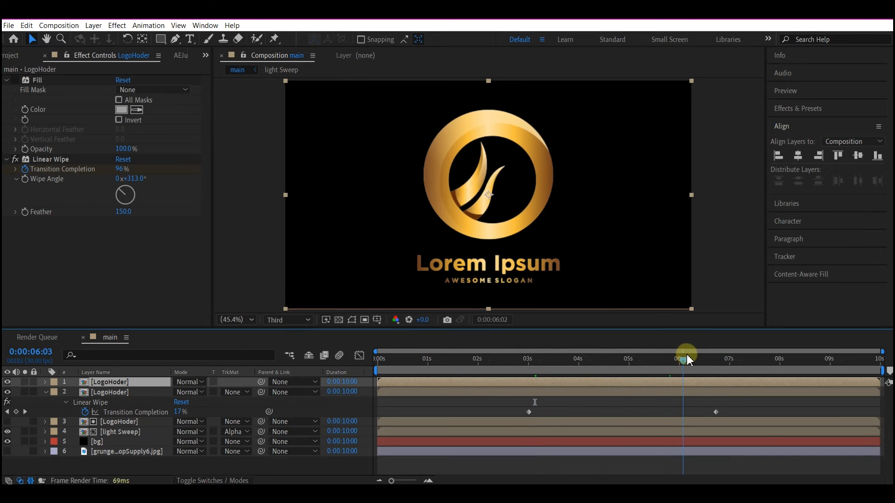
pyautogui.press('u')
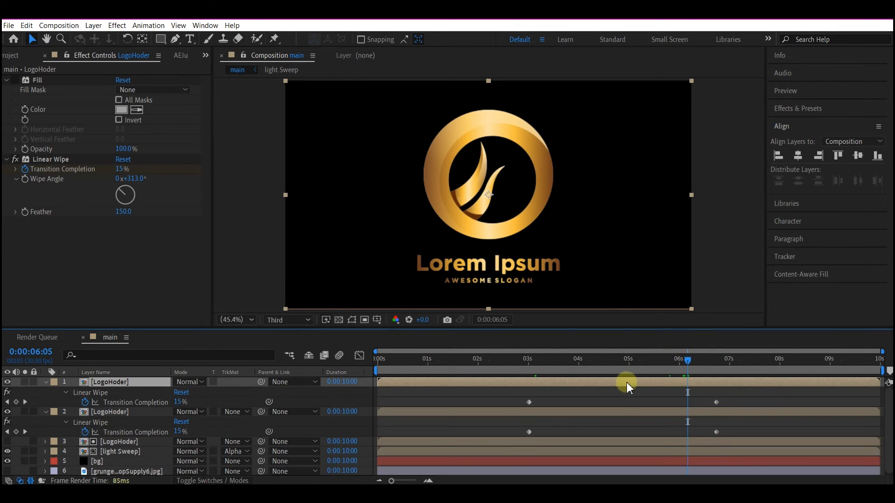
pyautogui.moveTo(739, 395); pyautogui.dragTo(557, 402)
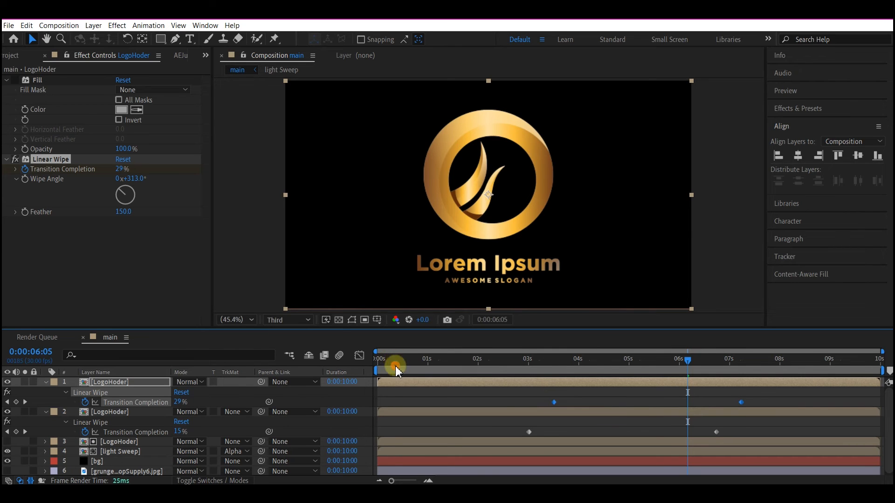
# Preview the offset grey and gold logo wipes from the start of the main composition
pyautogui.moveTo(396, 370); pyautogui.dragTo(351, 372)
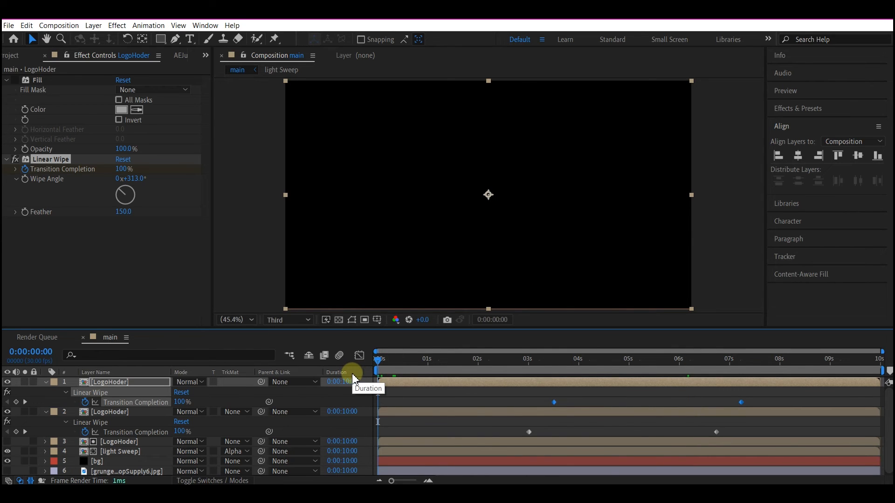
pyautogui.press('space')
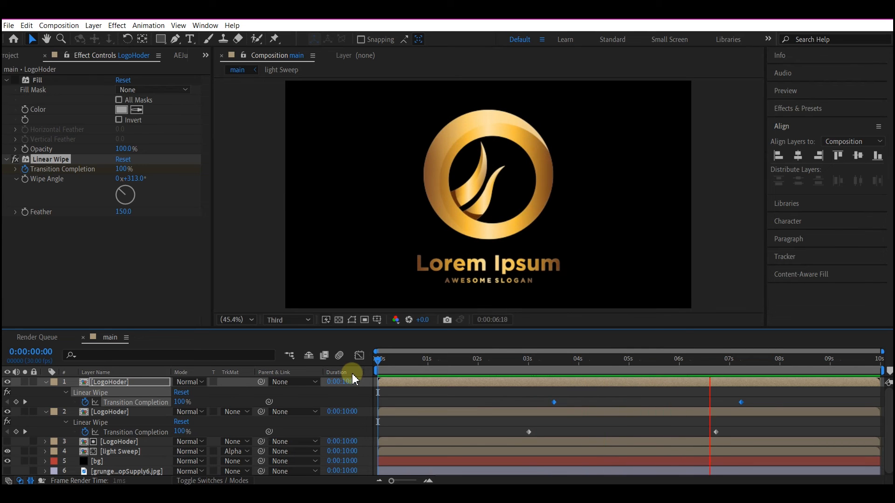
pyautogui.press('space')
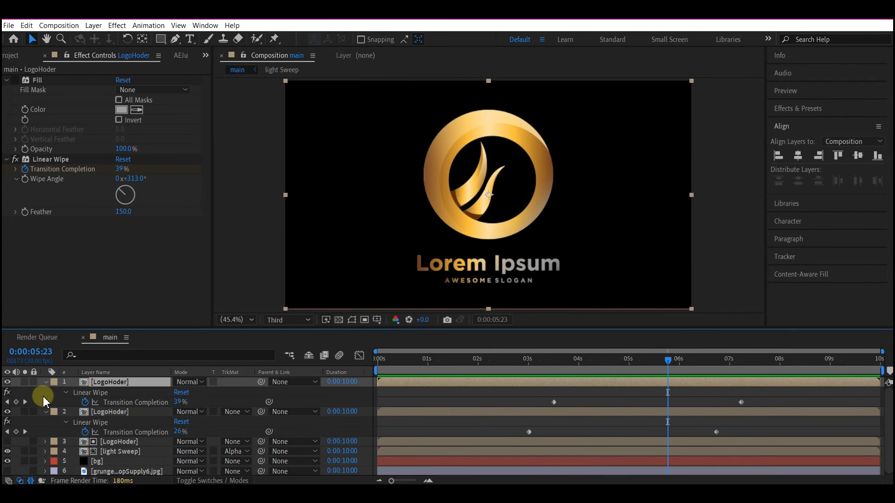
# Add a null object to the main composition and rename it contrl
pyautogui.rightClick(44, 396)
pyautogui.moveTo(66, 276)
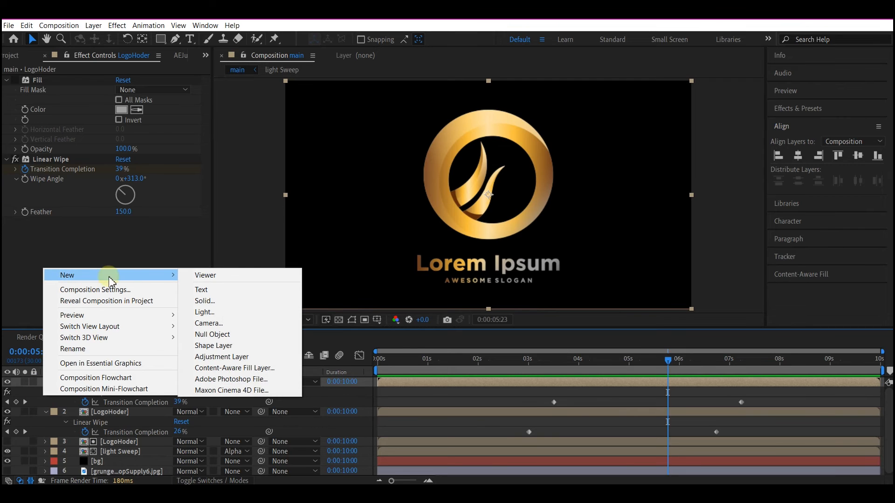
pyautogui.click(233, 335)
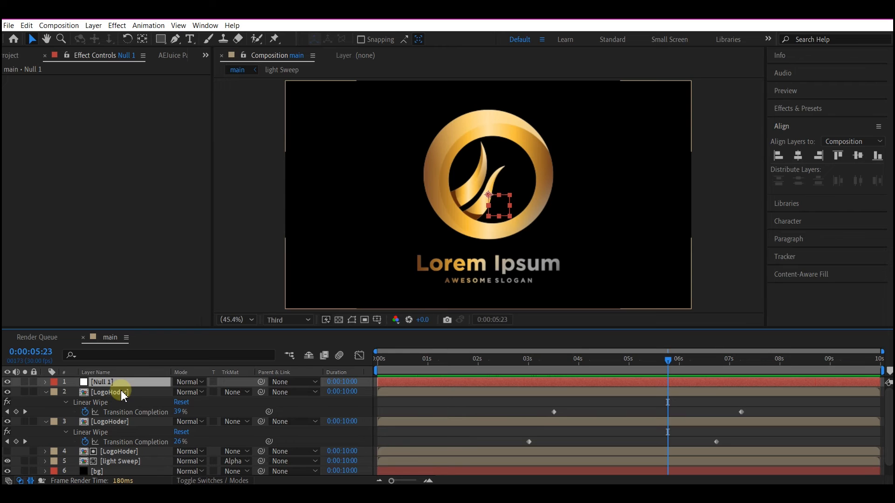
pyautogui.press('Return')
pyautogui.write('contrl')
pyautogui.press('Return')
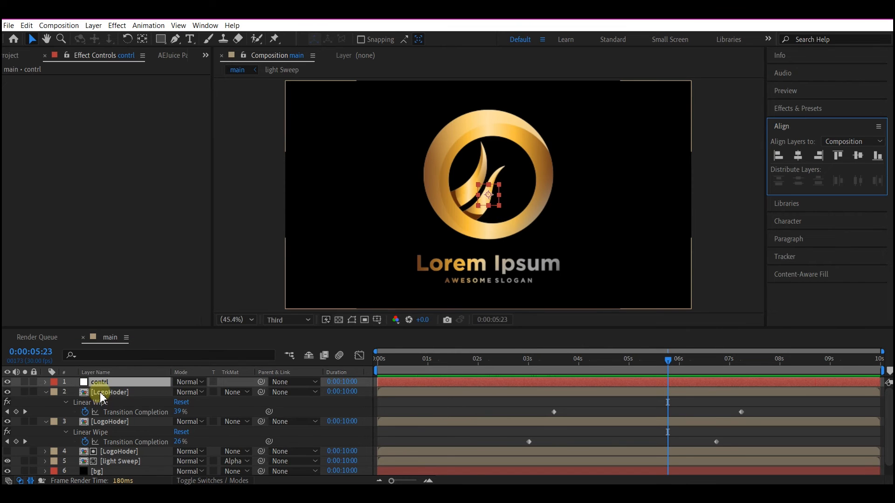
# Parent the three LogoHoder layers and the light Sweep layer to the contrl null
pyautogui.click(103, 395)
pyautogui.scroll(-1, 107, 427)
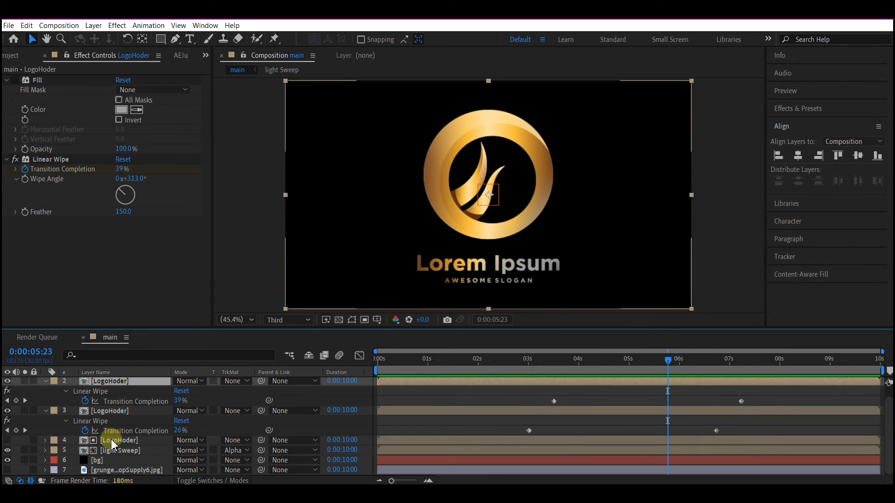
pyautogui.keyDown('shift'); pyautogui.click(105, 448); pyautogui.keyUp('shift')
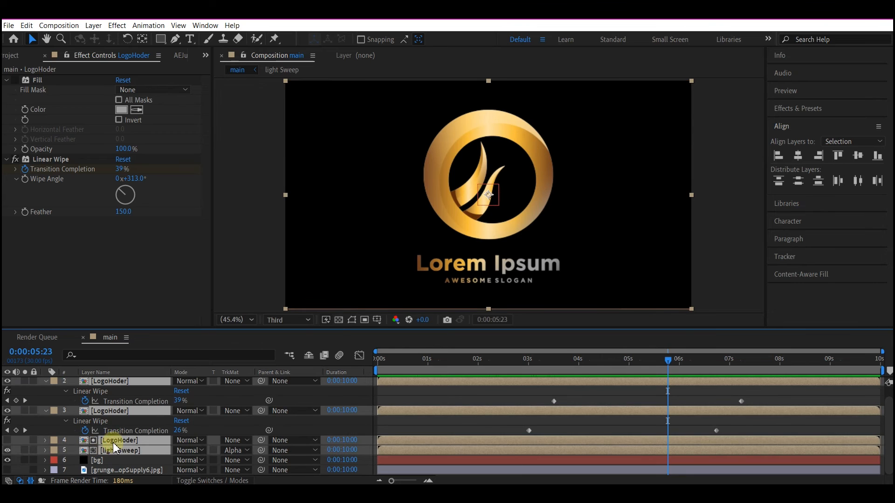
pyautogui.scroll(1, 113, 443)
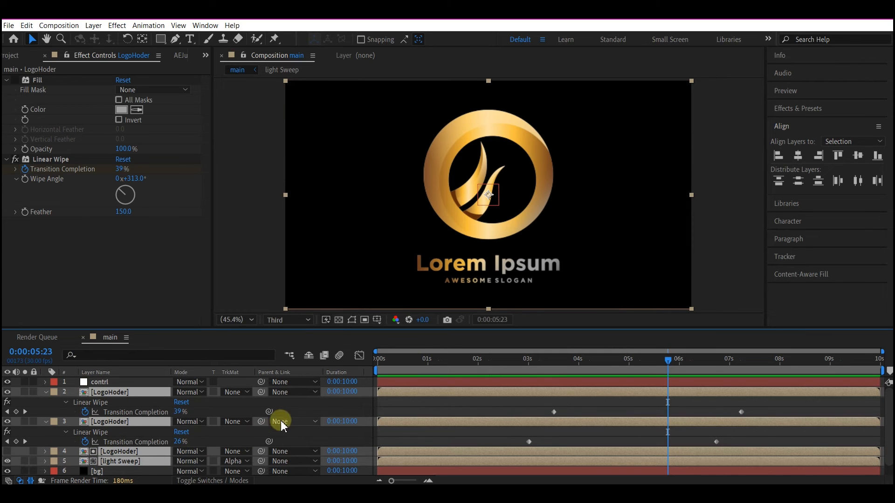
pyautogui.moveTo(261, 422); pyautogui.dragTo(100, 383)
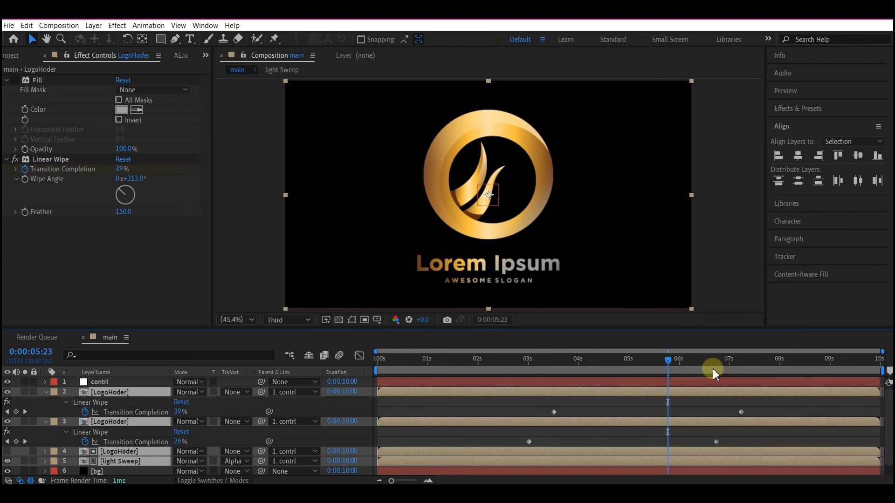
# At 0:00:06:01, set the contrl null's Scale to 70%
pyautogui.moveTo(682, 368); pyautogui.dragTo(678, 368)
pyautogui.click(102, 382)
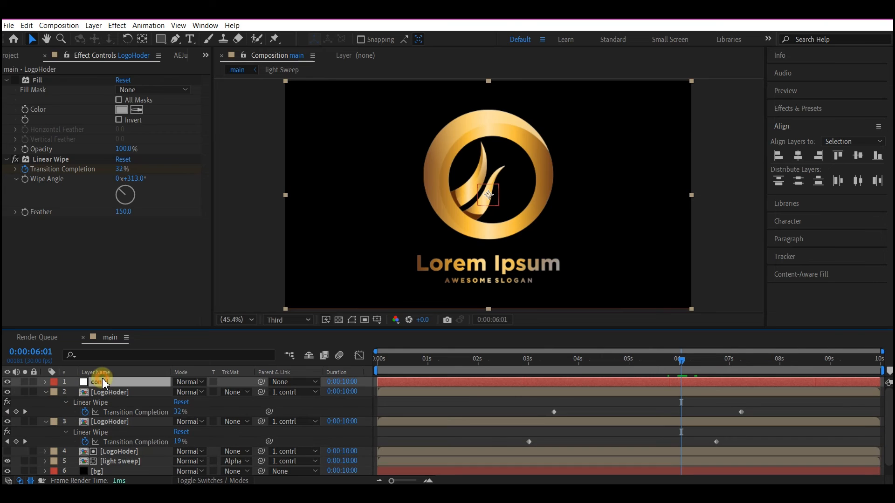
pyautogui.press('s')
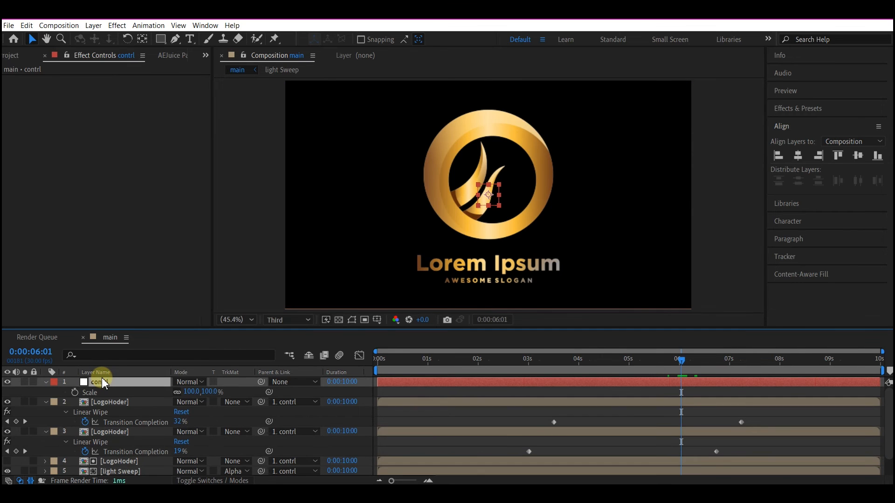
pyautogui.click(189, 393)
pyautogui.write('70')
pyautogui.press('Return')
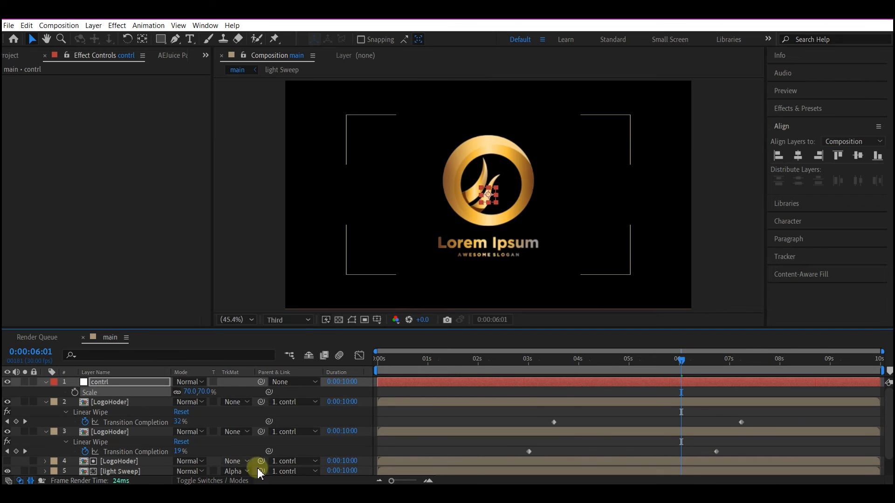
# At 0:00:00:00, set the contrl null's Scale to 120%
pyautogui.moveTo(391, 360); pyautogui.dragTo(379, 360)
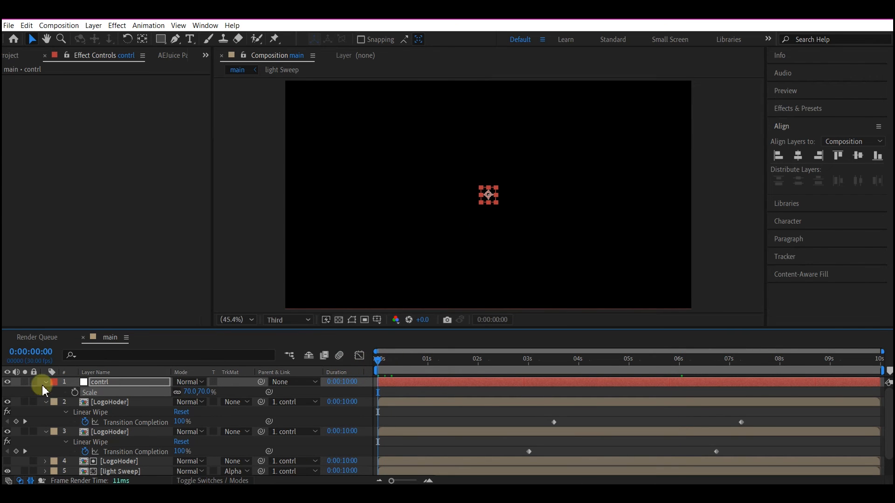
pyautogui.click(188, 392)
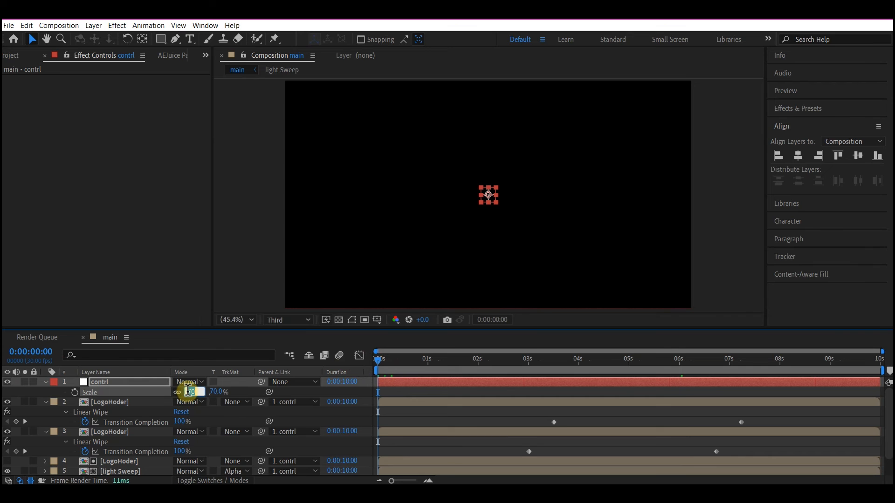
pyautogui.write('120')
# Add a new adjustment layer above all layers in the main composition
pyautogui.rightClick(44, 399)
pyautogui.moveTo(65, 270)
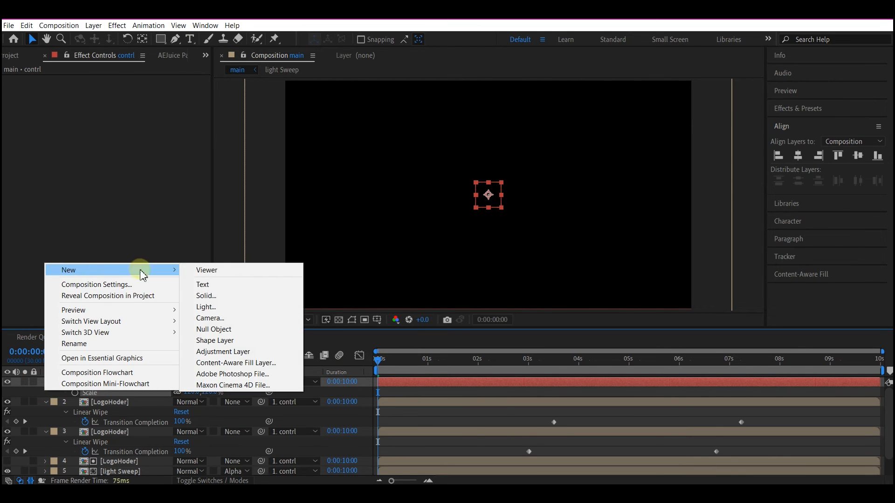
pyautogui.click(223, 352)
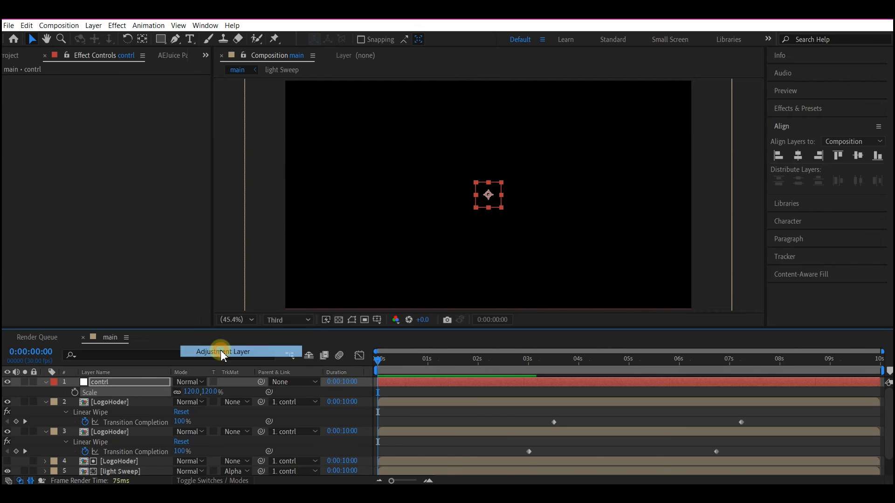
# At 0:00:02:09, apply the Sharpen and Noise effects to the adjustment layer
pyautogui.moveTo(473, 360); pyautogui.dragTo(493, 359)
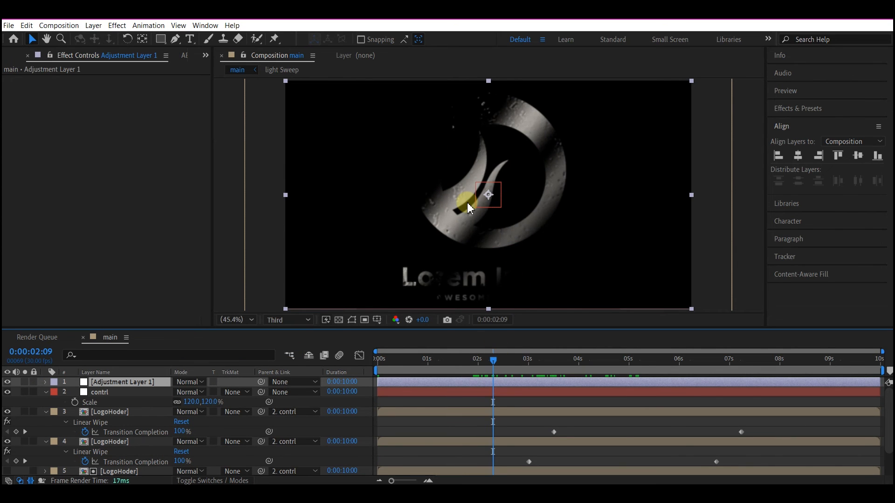
pyautogui.hotkey('ctrl', 'space')
pyautogui.write('sharpe')
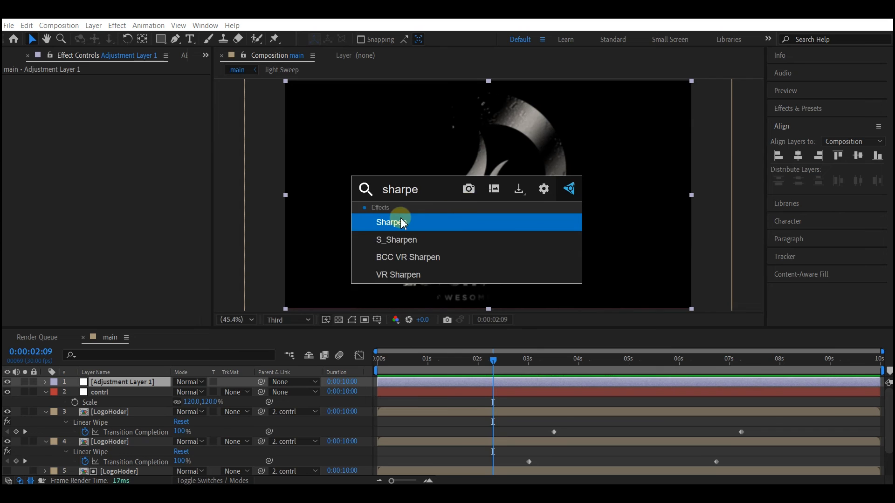
pyautogui.click(403, 220)
pyautogui.hotkey('ctrl', 'space')
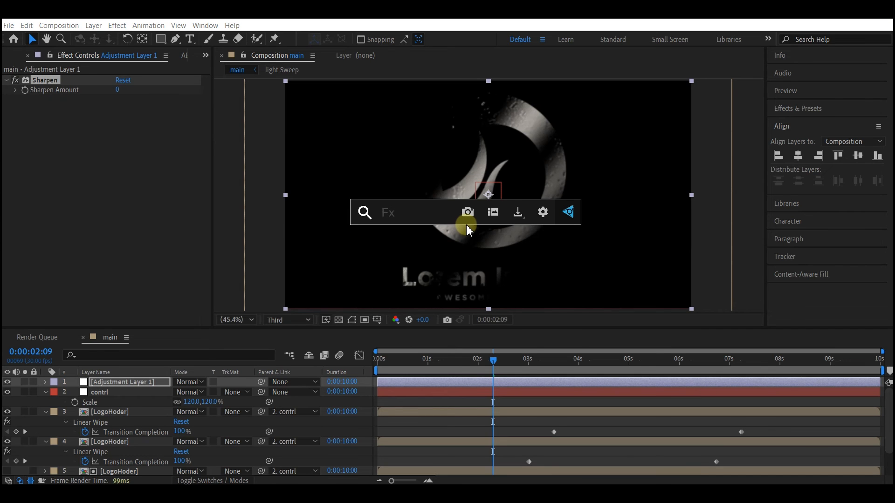
pyautogui.write('noi')
pyautogui.click(397, 247)
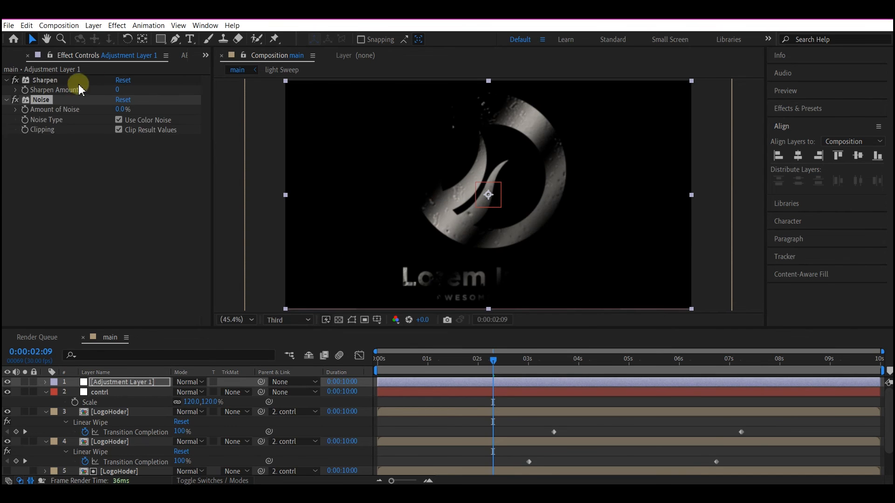
# Set the adjustment layer's Sharpen Amount to 40 and its Amount of Noise to 11%
pyautogui.click(118, 89)
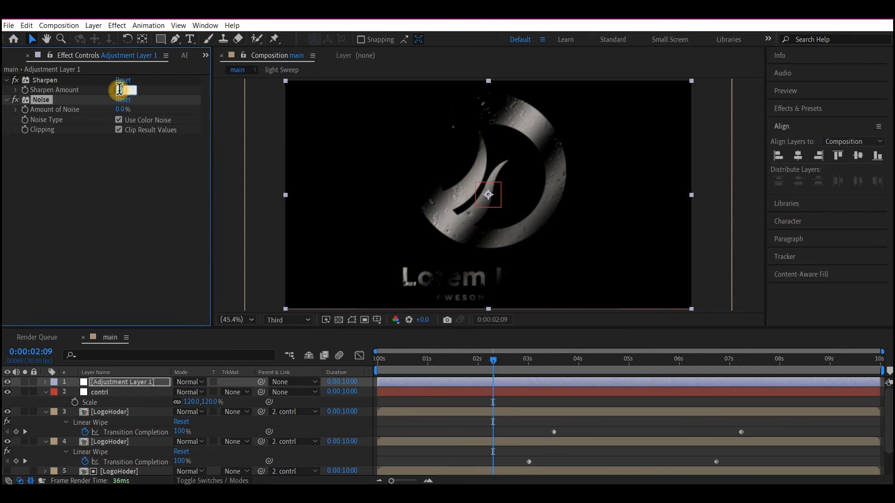
pyautogui.write('40')
pyautogui.press('Return')
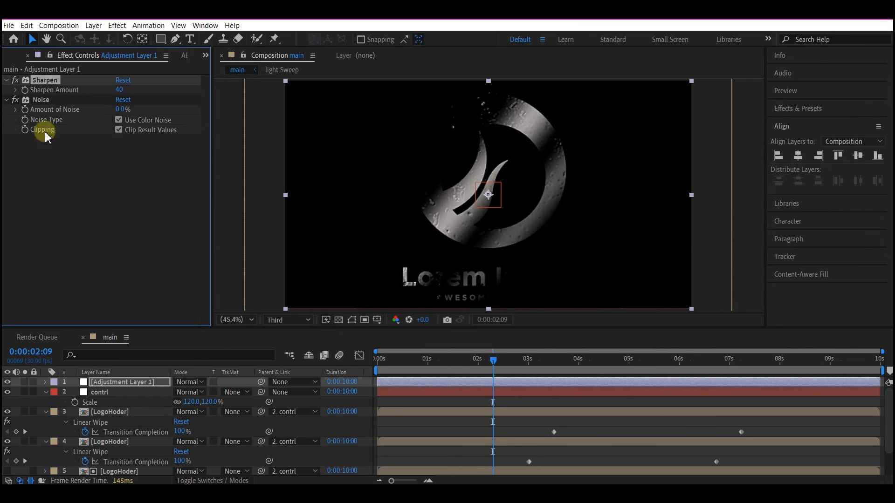
pyautogui.moveTo(118, 110); pyautogui.dragTo(122, 110)
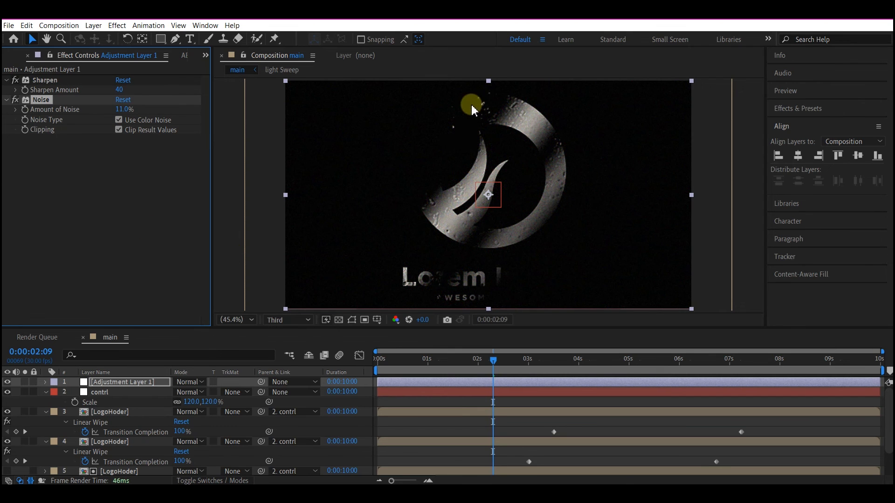
# Apply Curves to the adjustment layer and shape a slight RGB S-curve, lowering the shadows and lifting the highlights
pyautogui.hotkey('ctrl', 'space')
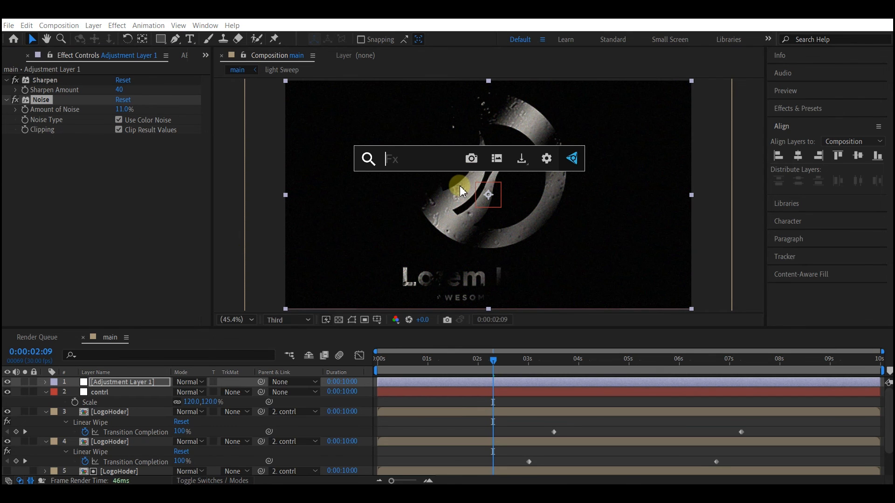
pyautogui.write('curves')
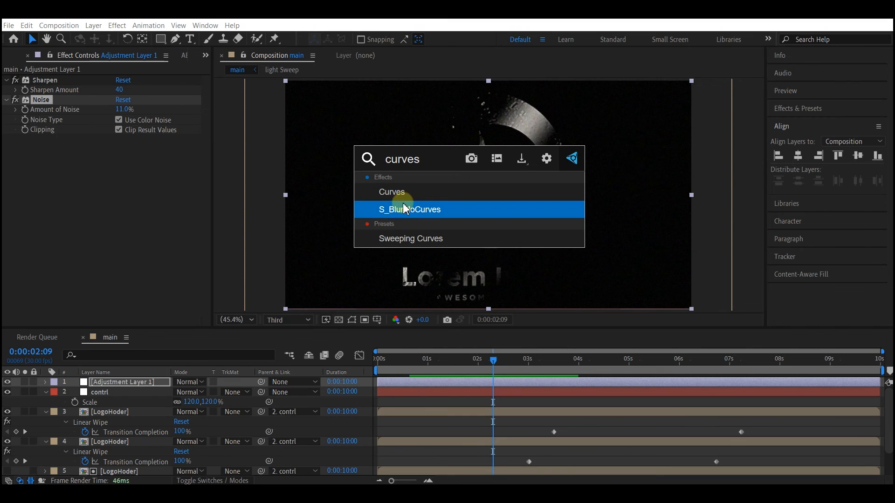
pyautogui.click(401, 194)
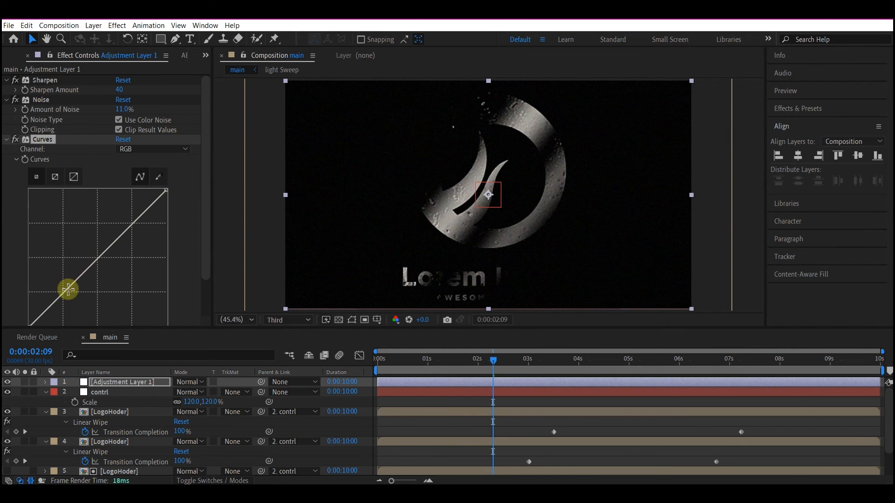
pyautogui.moveTo(67, 290); pyautogui.dragTo(73, 294)
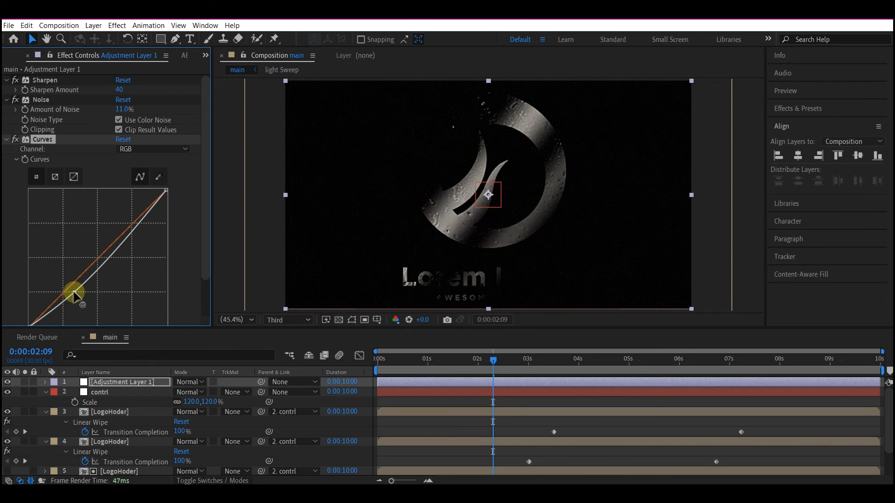
pyautogui.moveTo(126, 239); pyautogui.dragTo(116, 236)
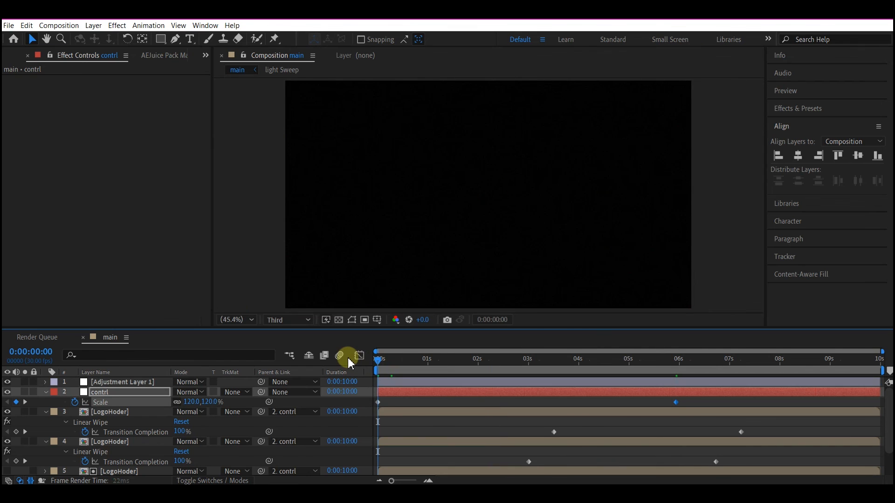
# Play back the main composition from 0:00:00:00 to check the scale animation and the adjustment layer's look
pyautogui.press('space')
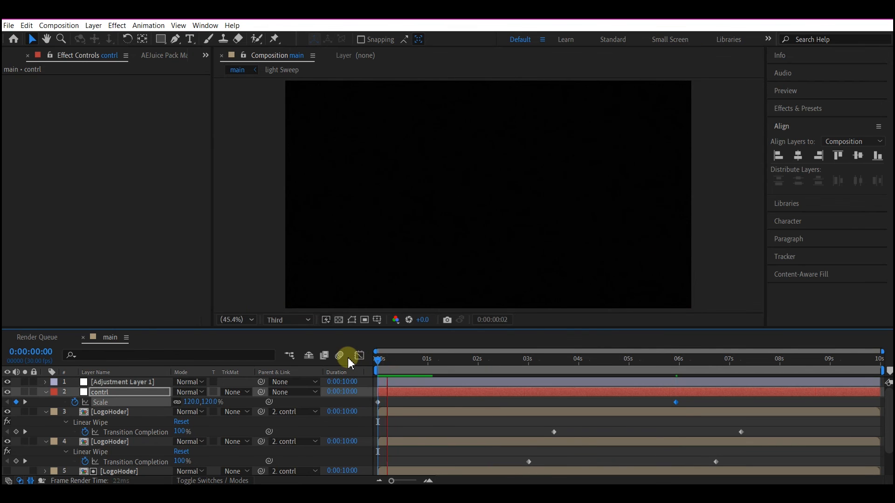